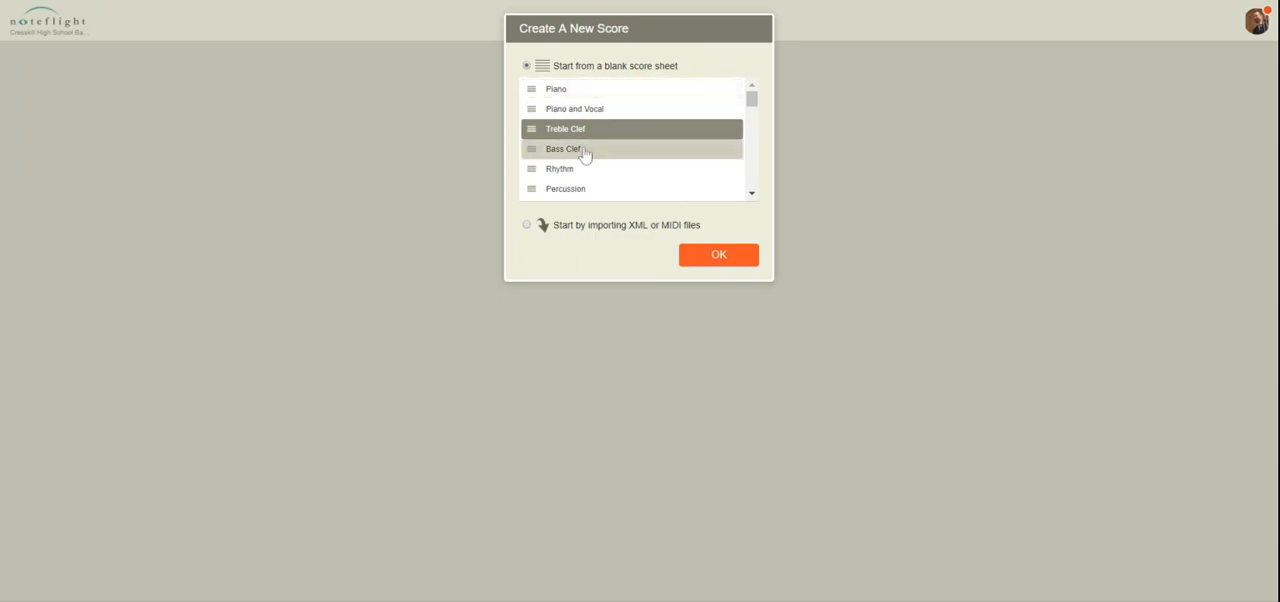
Create a blank Treble Clef score and title it "Concert Eb Scale"
click(720, 258)
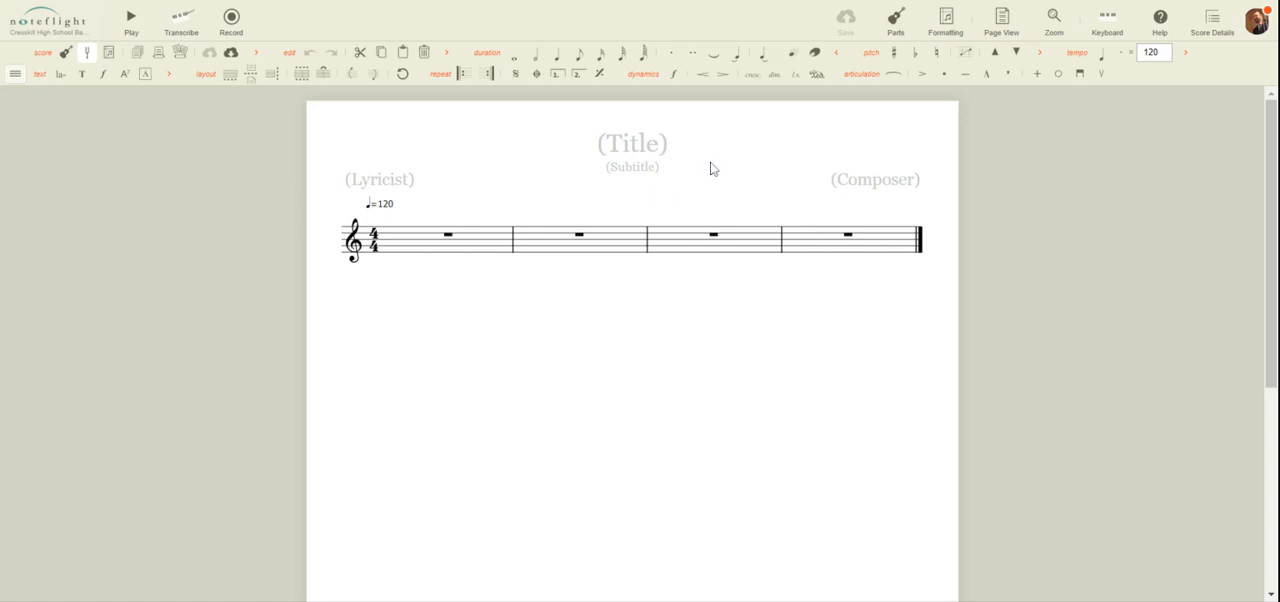
click(634, 150)
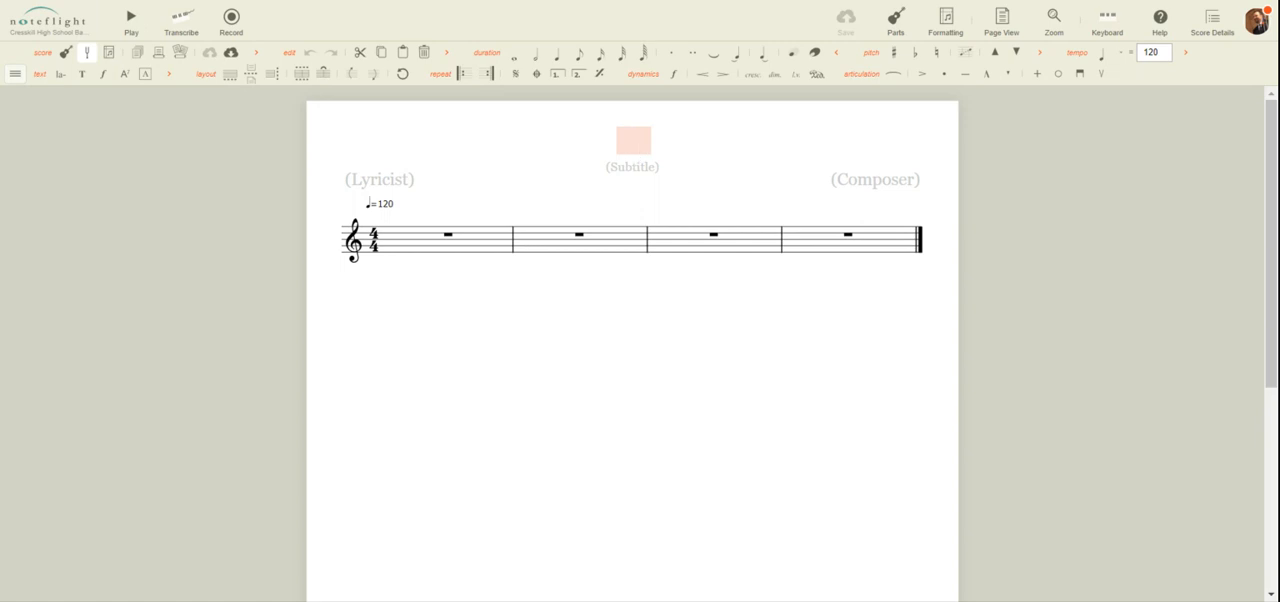
text(Vpmver)
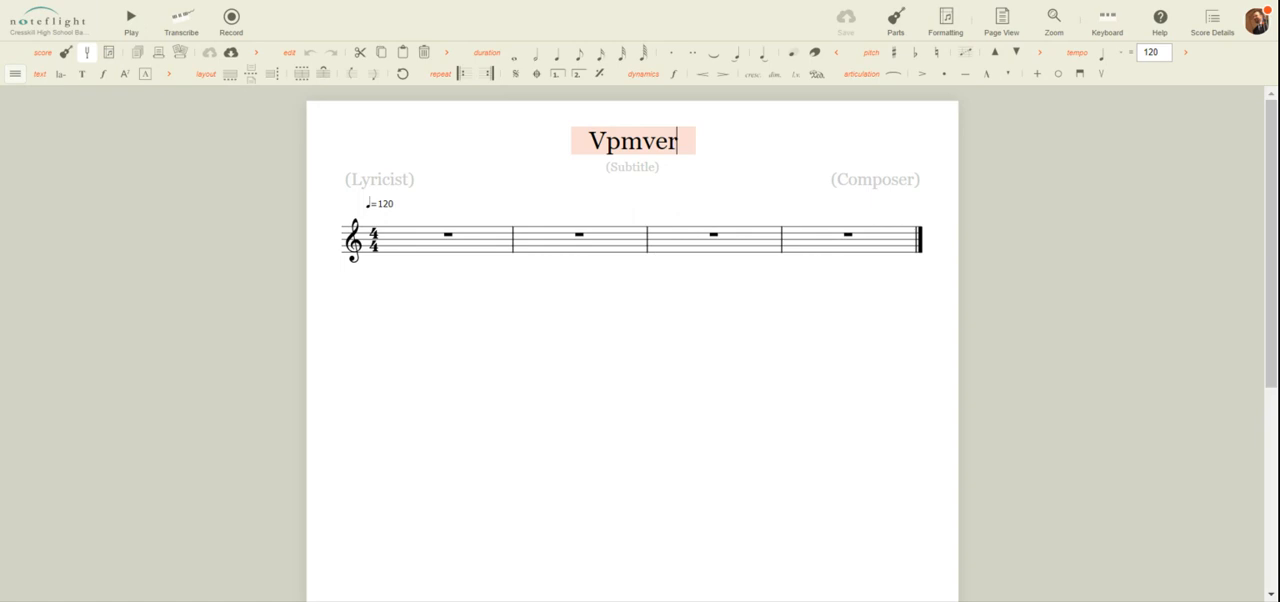
key(BackSpace)
key(BackSpace)
key(BackSpace)
key(BackSpace)
key(BackSpace)
key(BackSpace)
text(C)
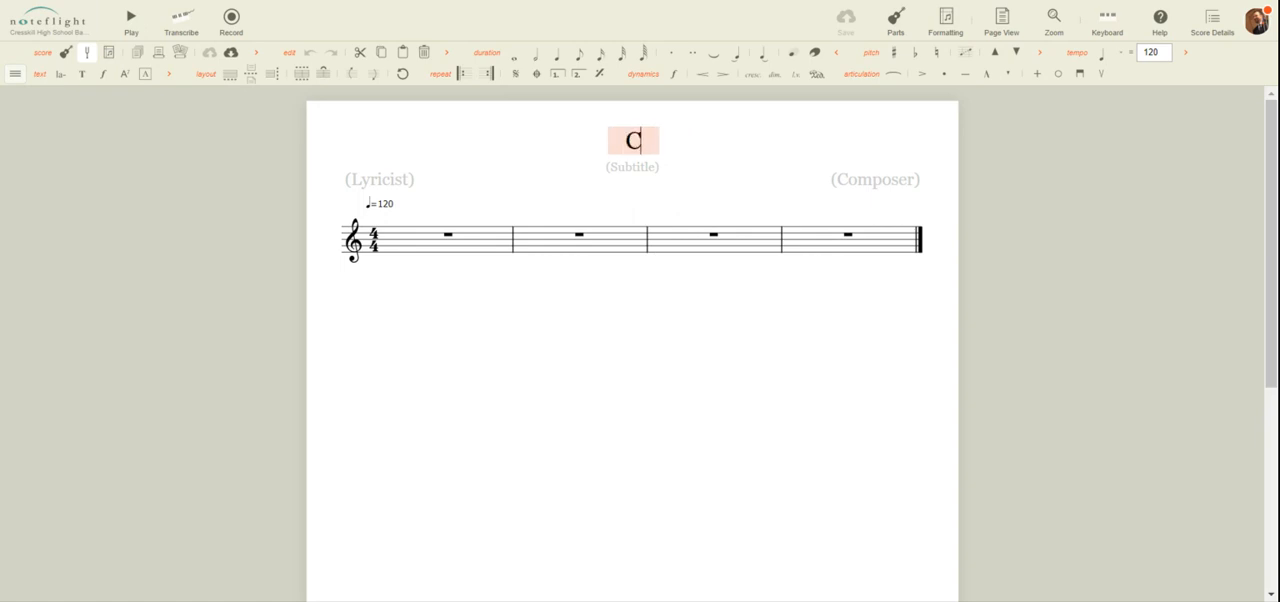
text(oncert E)
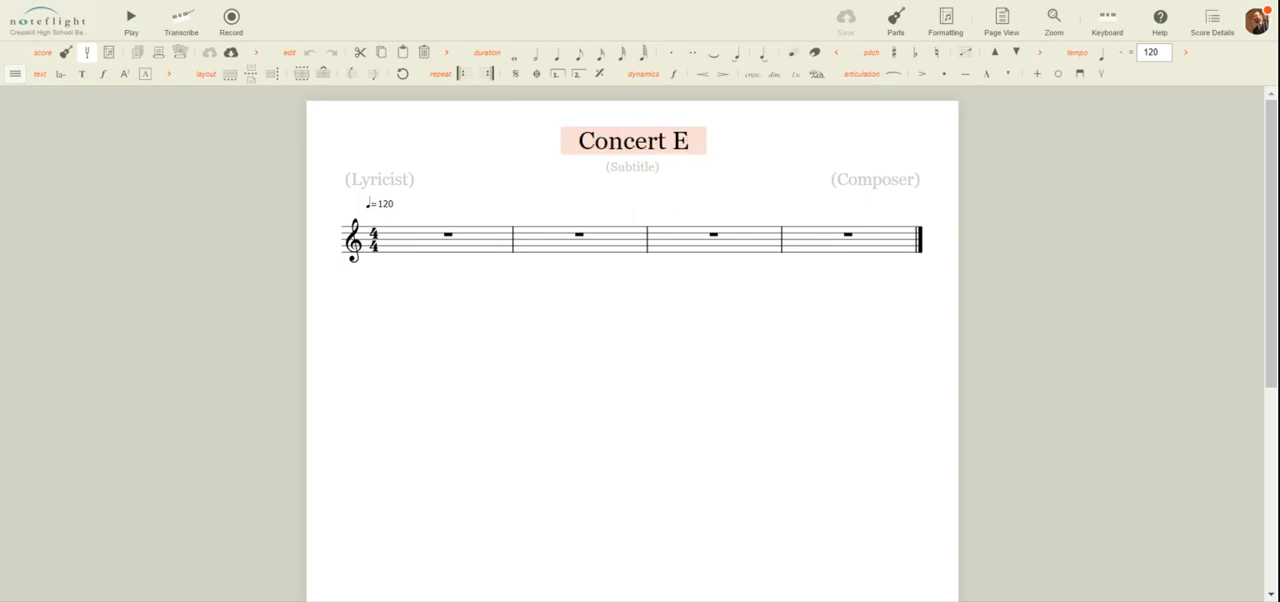
text(b Scale)
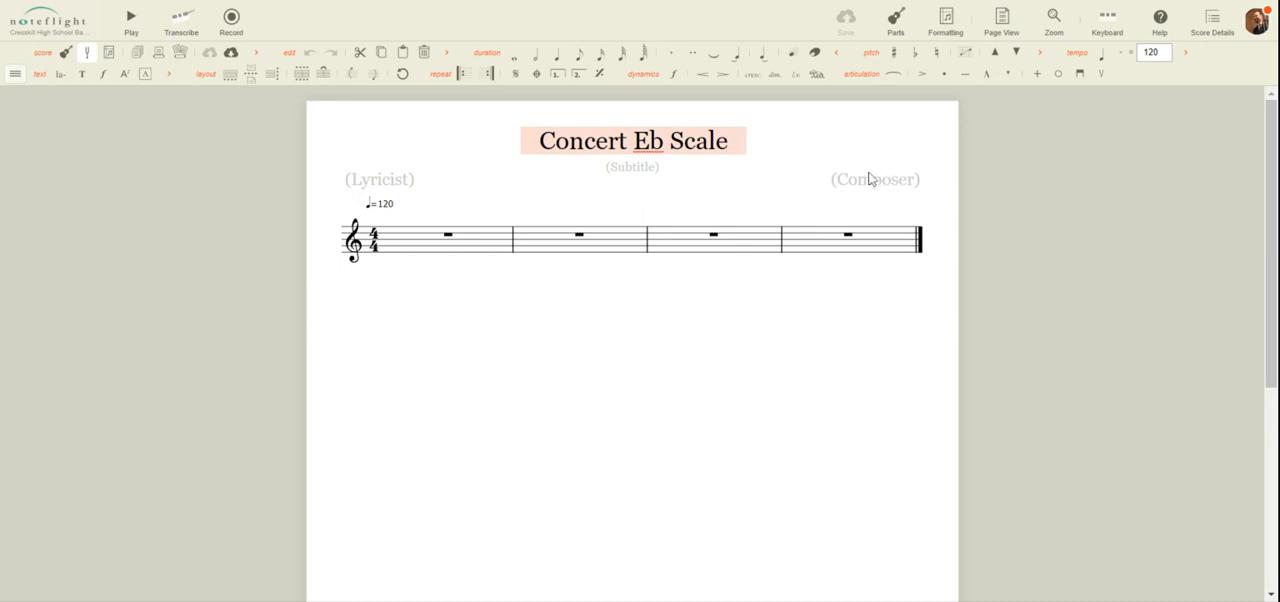
Set the score's subtitle to "Trumpet" and enter the composer's name
click(643, 174)
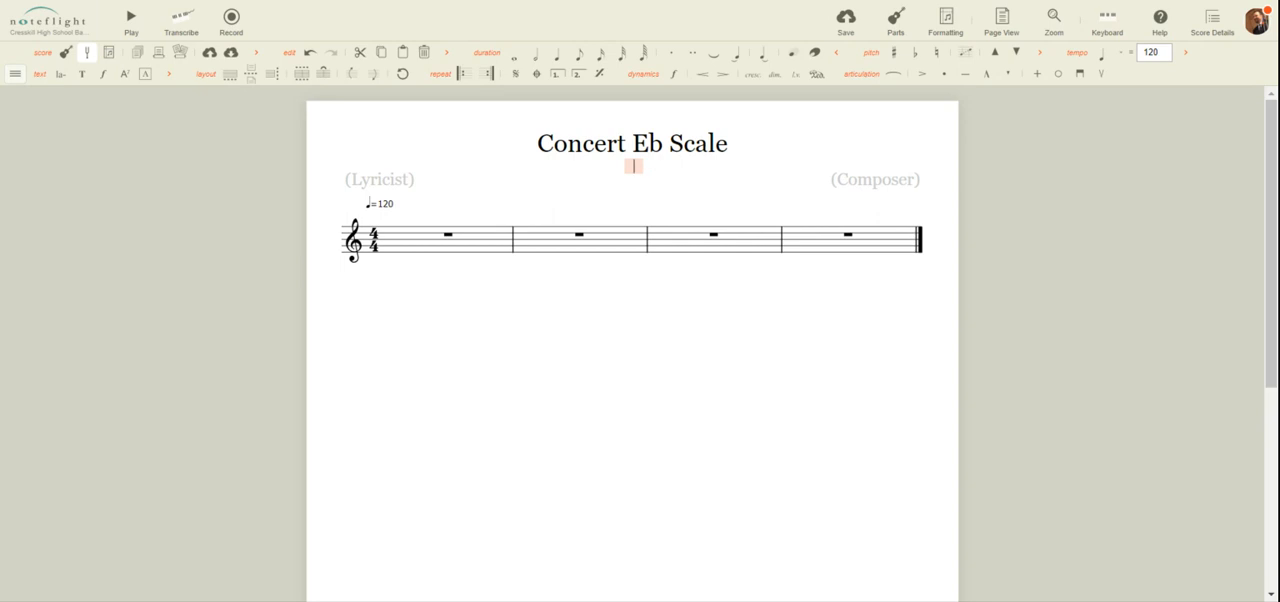
text(Trumpet)
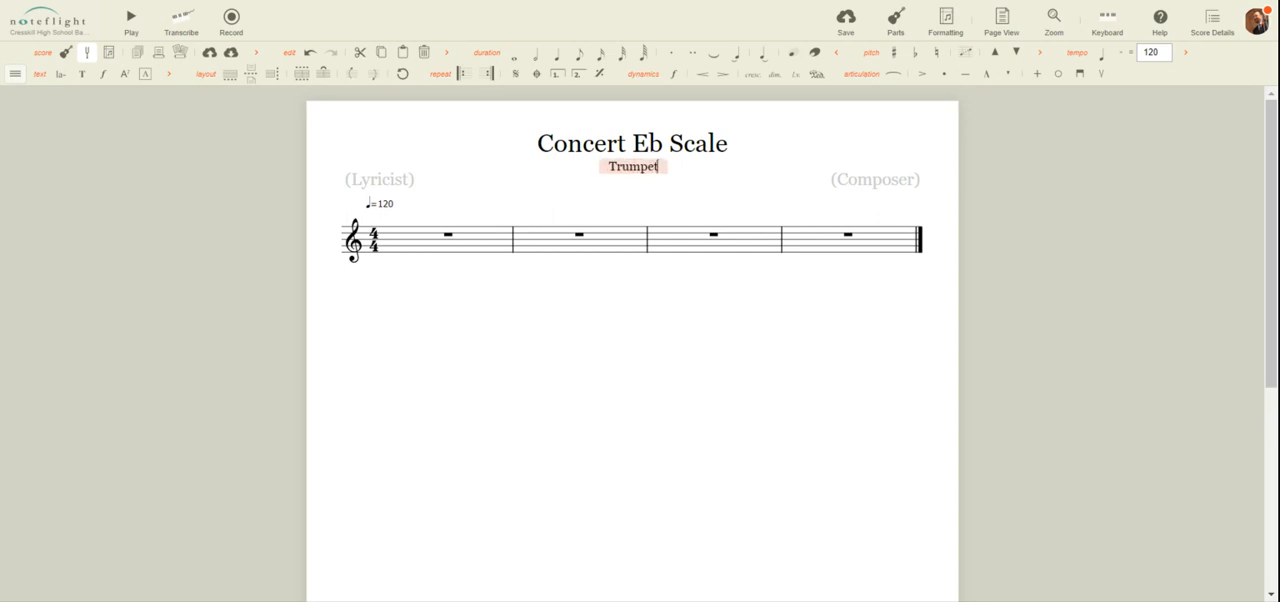
click(865, 184)
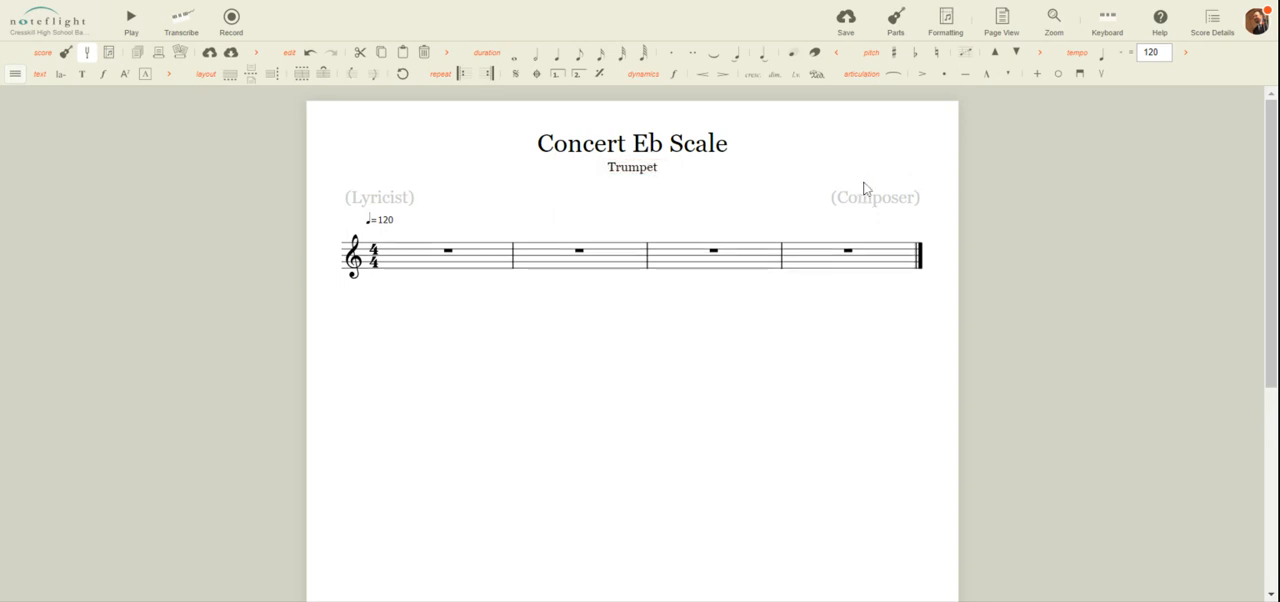
click(873, 202)
text(Mr. Verd)
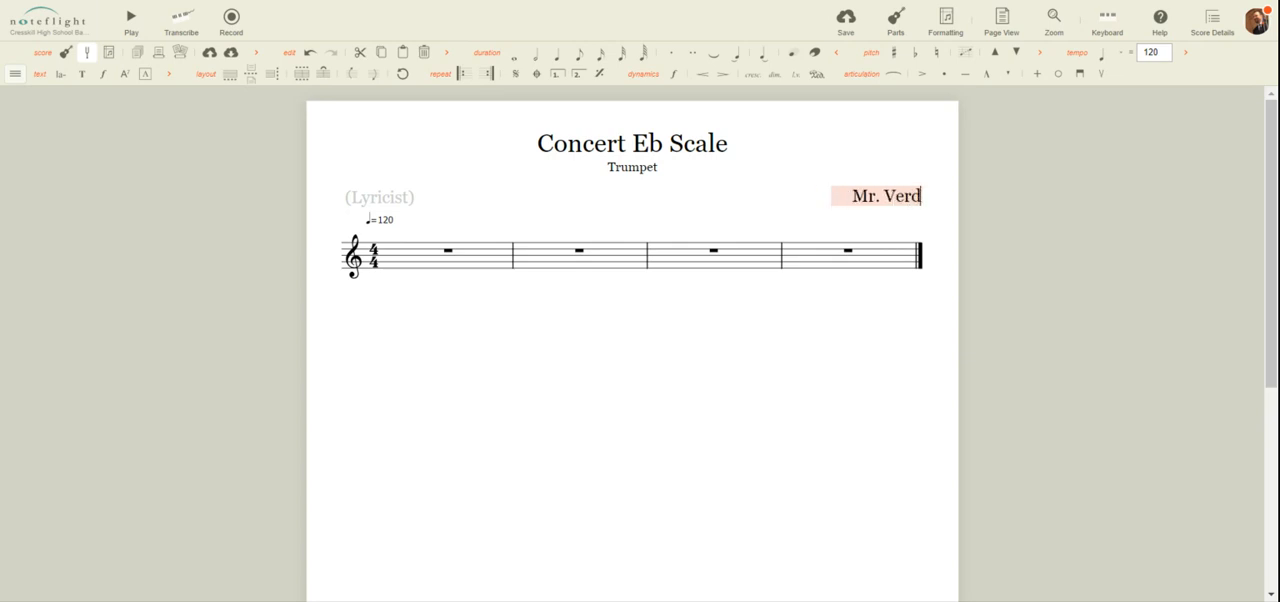
text(erese)
click(717, 417)
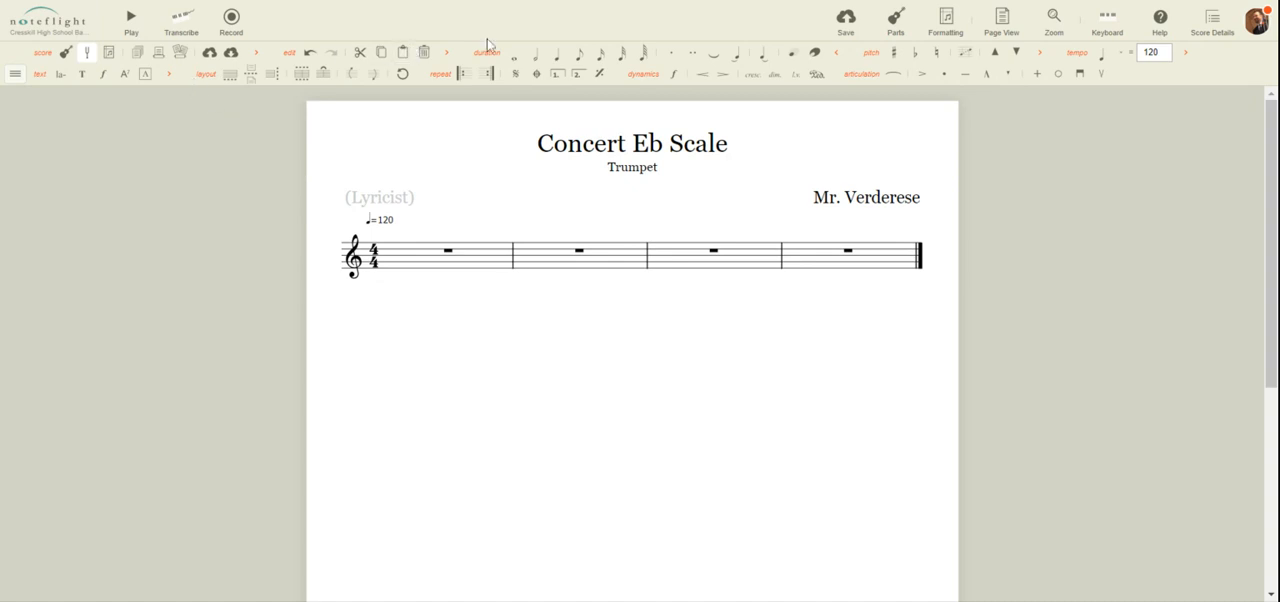
Hide all the tool groups currently shown in the editing toolbar, from score through articulation
click(15, 73)
click(30, 102)
click(28, 118)
click(33, 138)
click(29, 178)
click(28, 218)
click(30, 178)
click(30, 238)
click(31, 258)
click(36, 277)
click(38, 297)
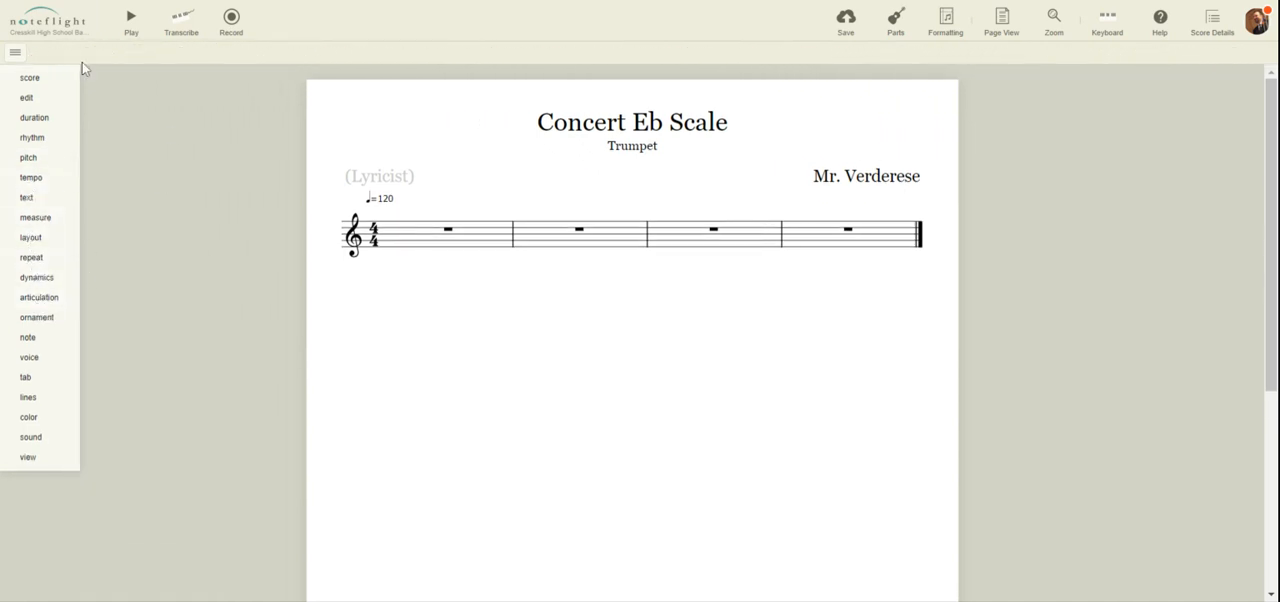
click(15, 52)
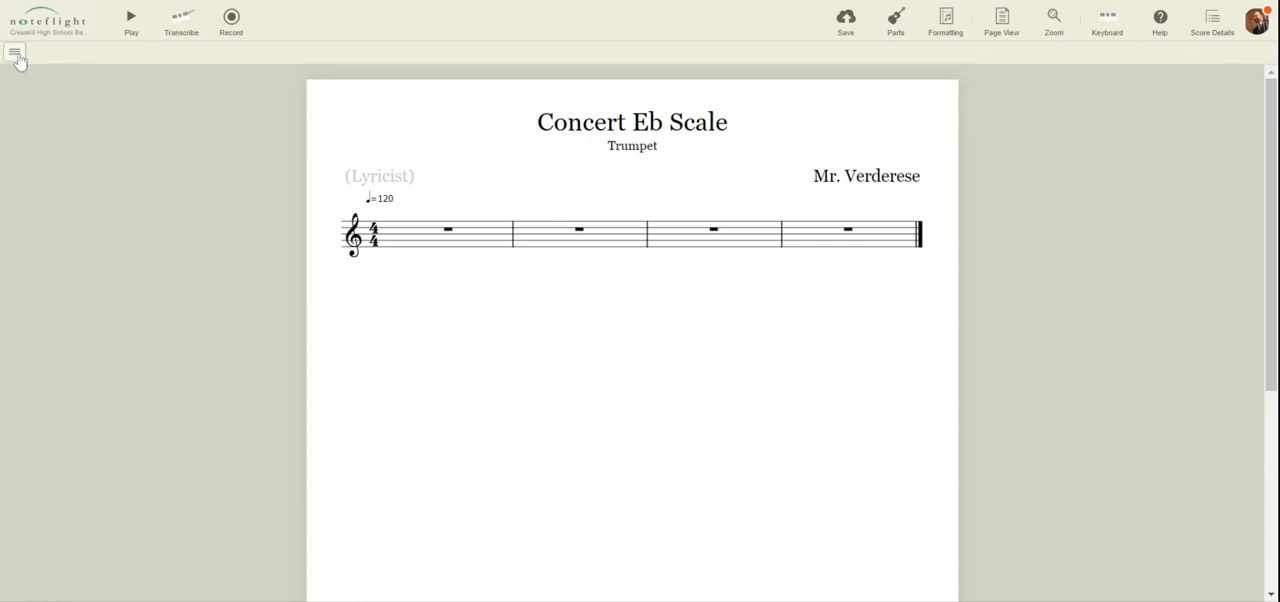
Show the pitch, edit, duration, tempo and text tool groups in the editing toolbar
click(15, 54)
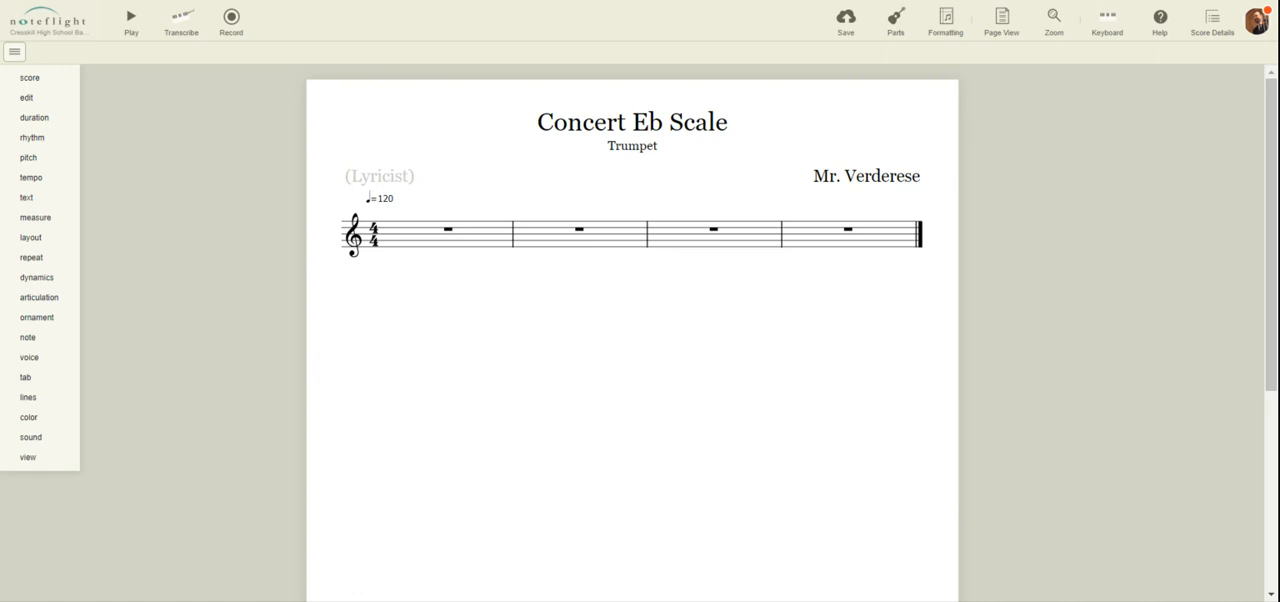
click(33, 160)
click(32, 160)
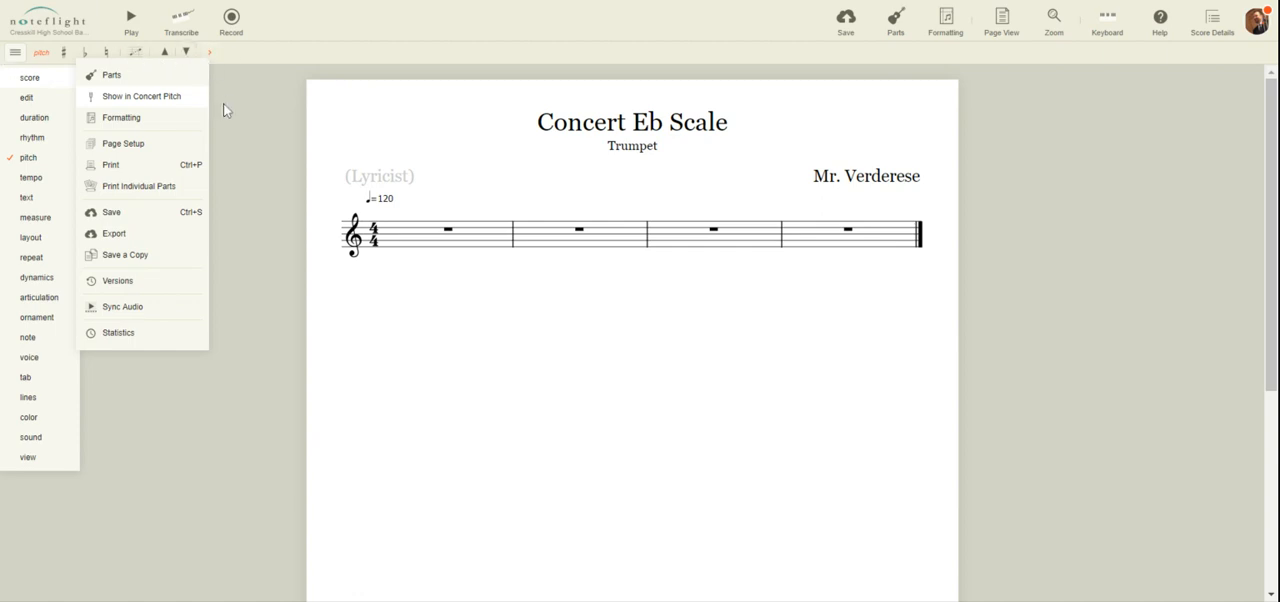
click(36, 100)
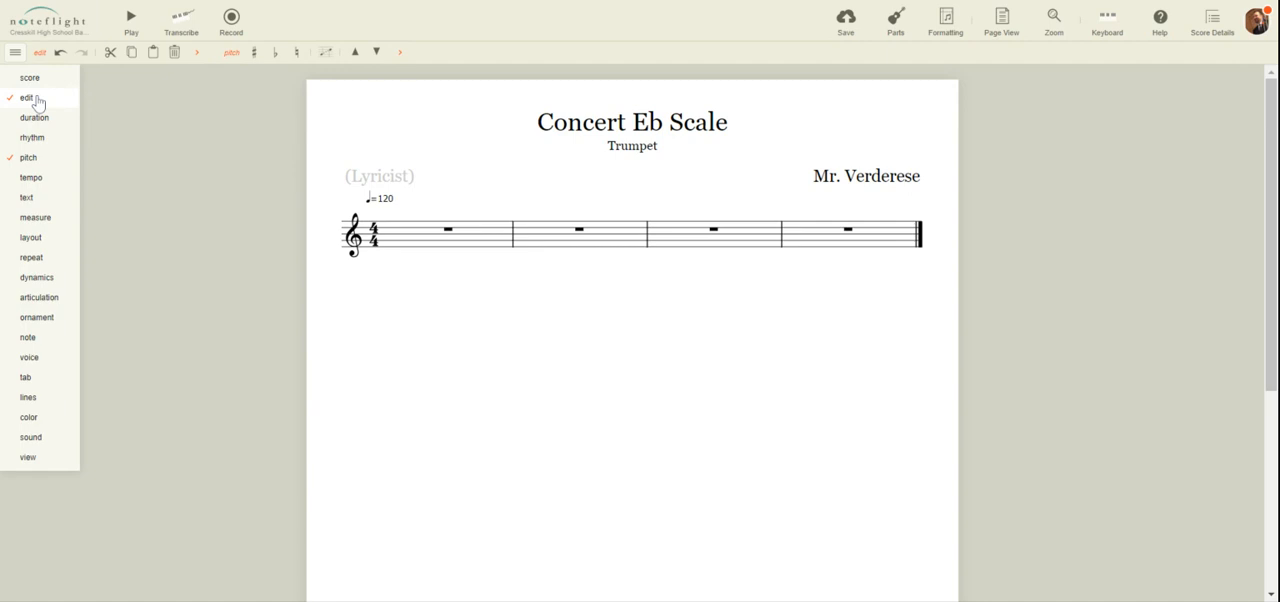
click(36, 118)
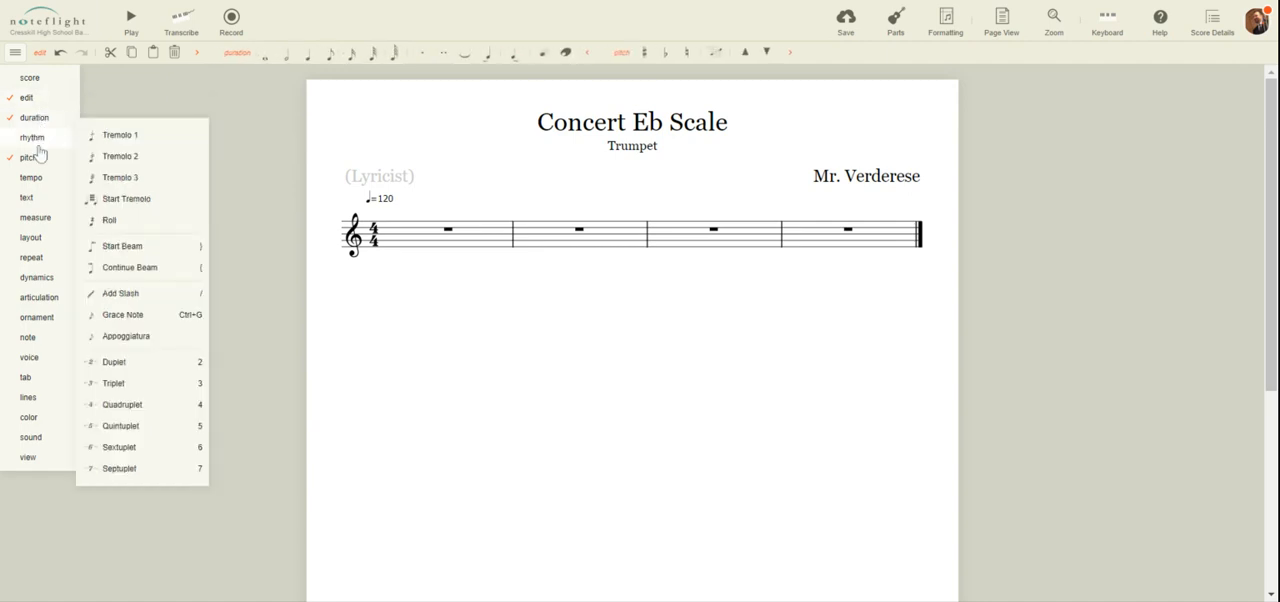
click(37, 185)
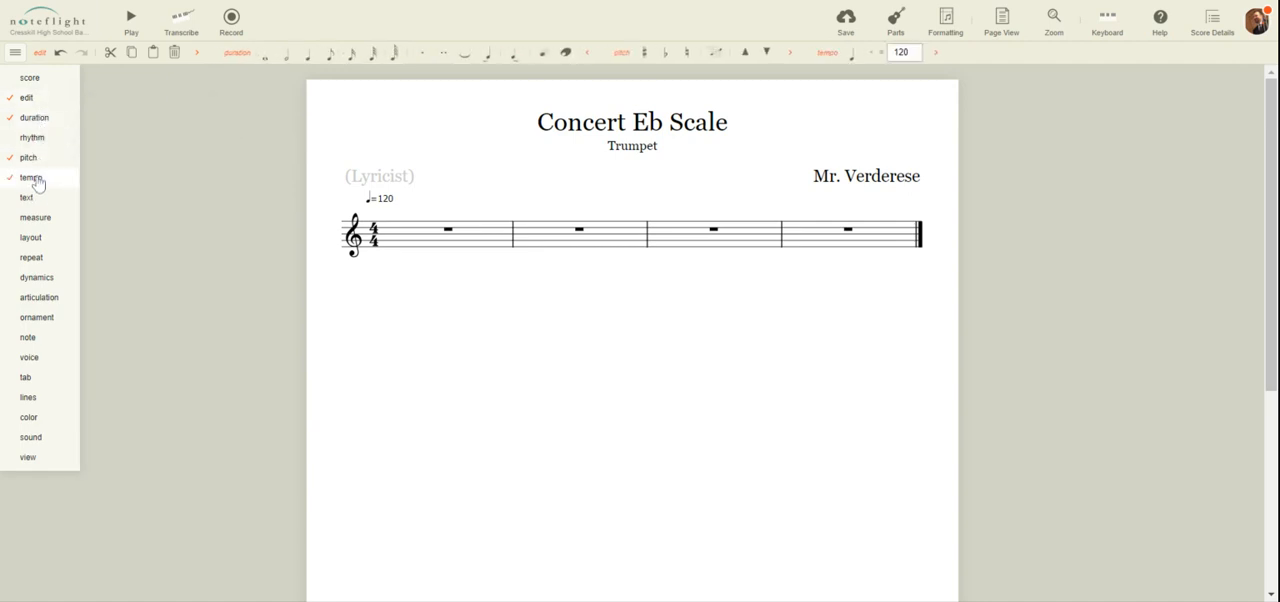
click(38, 202)
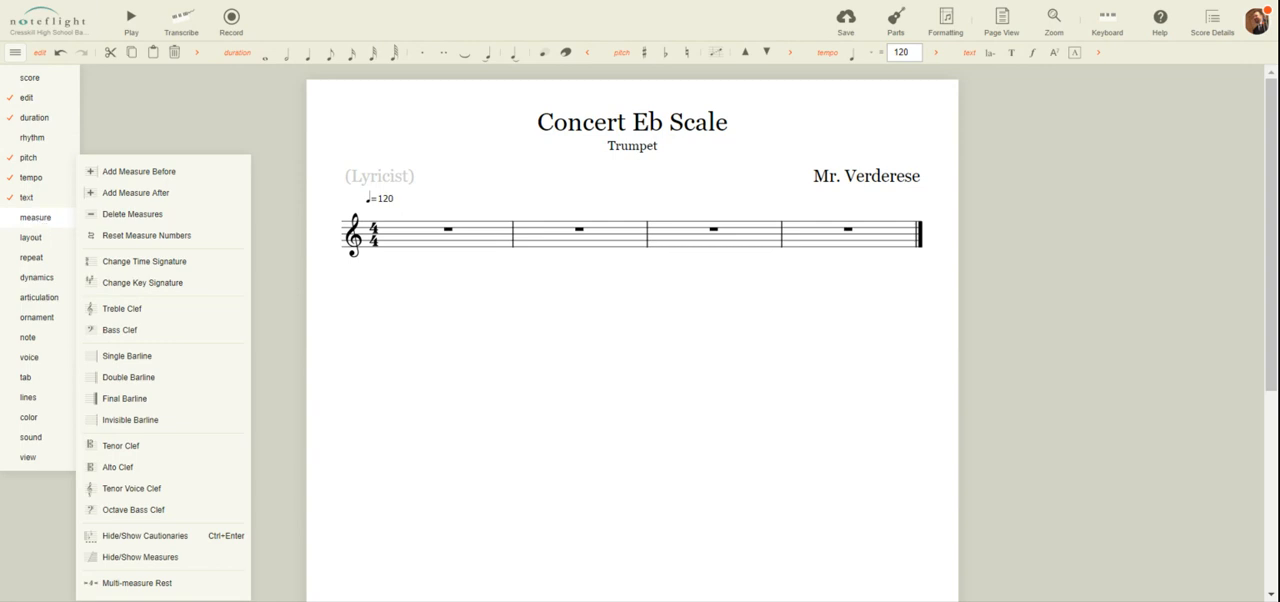
Add the measure, repeat, dynamics and articulation tool groups to the editing toolbar
click(38, 224)
mouse_move(41, 224)
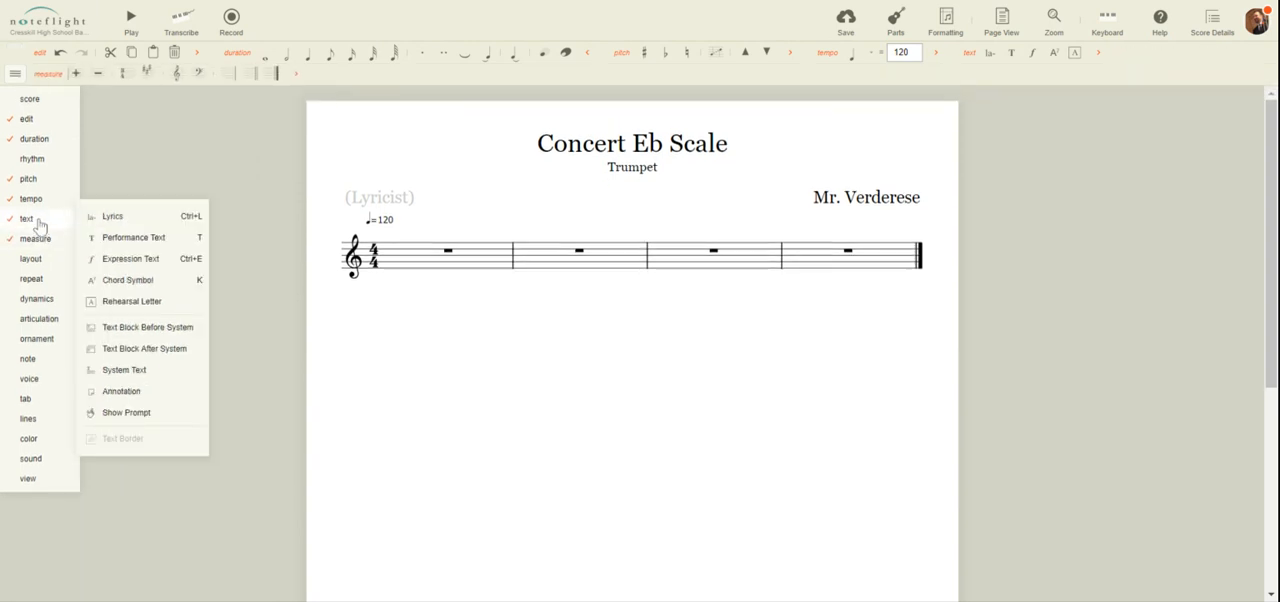
click(40, 283)
click(38, 299)
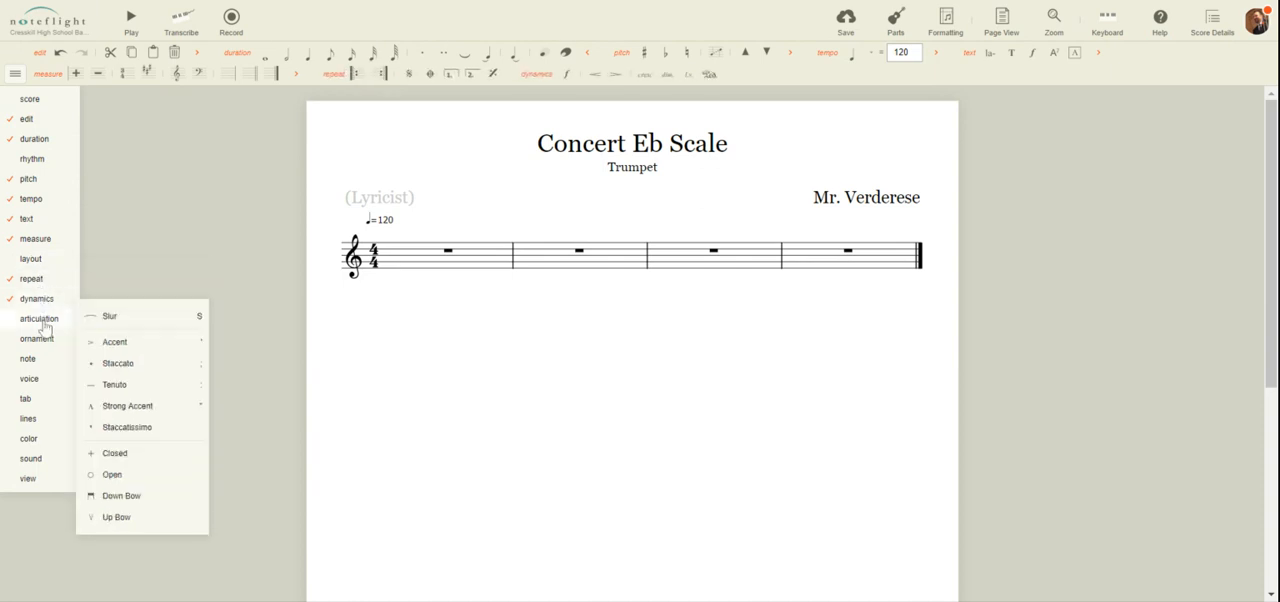
click(44, 327)
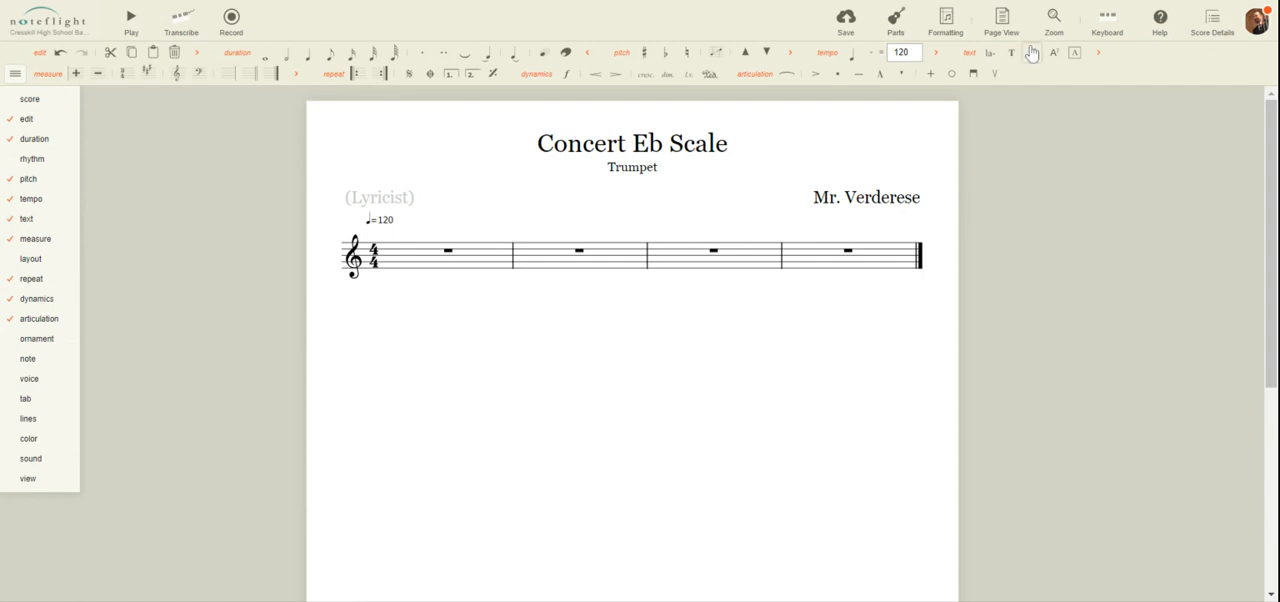
mouse_move(40, 97)
click(21, 78)
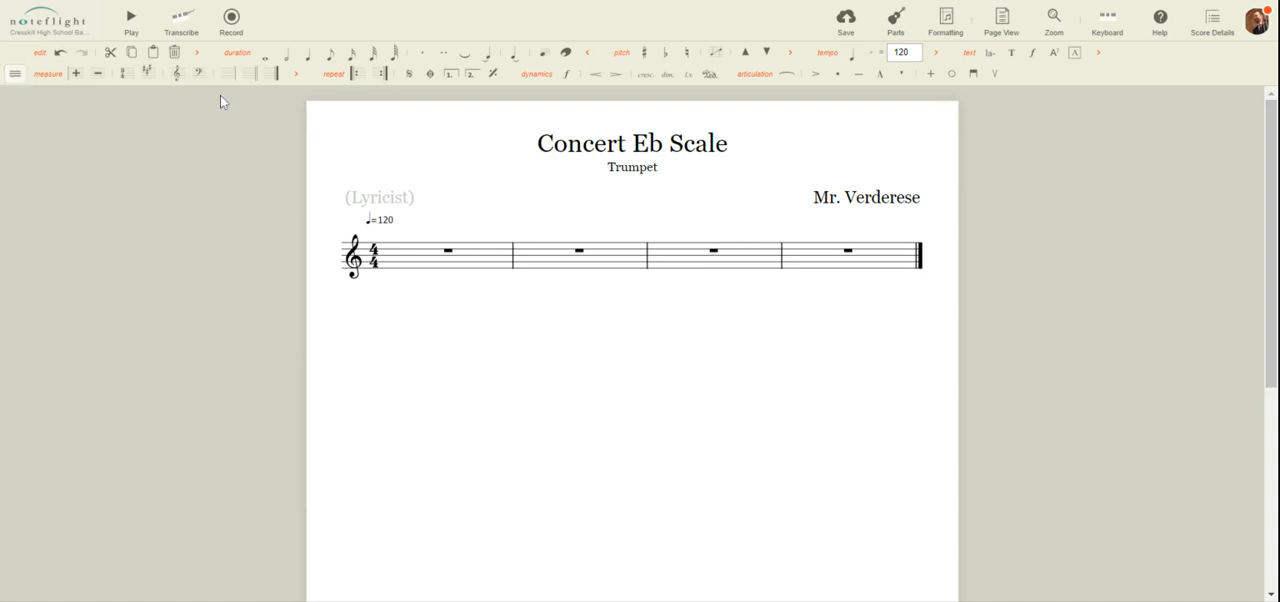
Enter a quarter note F on the lowest space at the start of measure 1
click(417, 258)
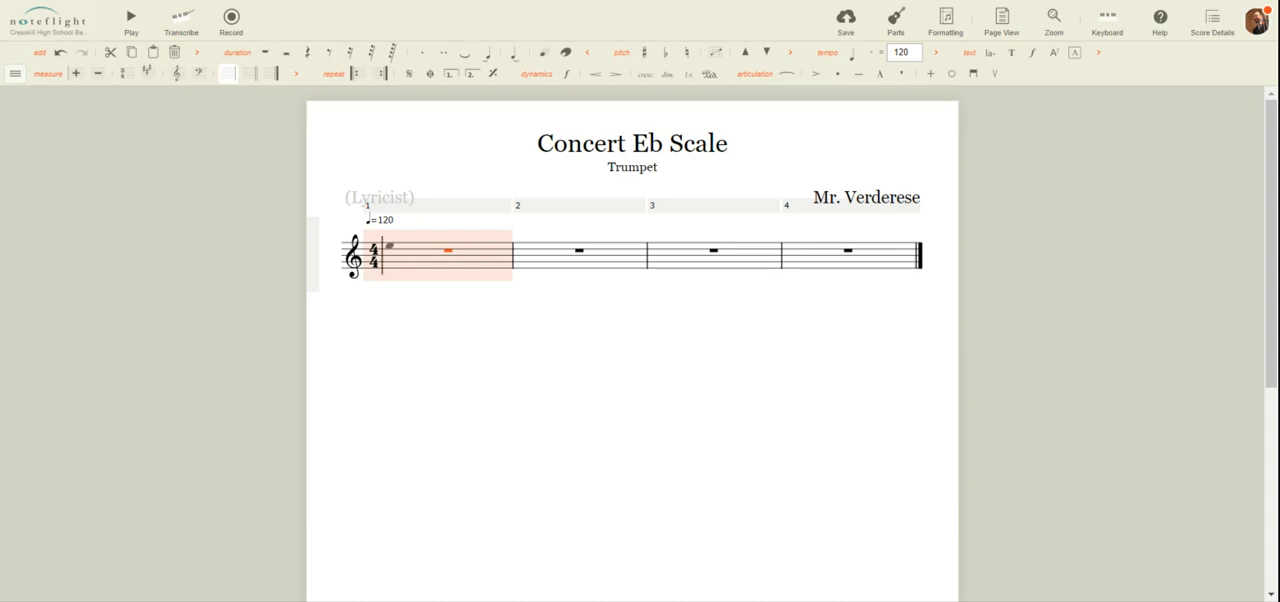
click(392, 268)
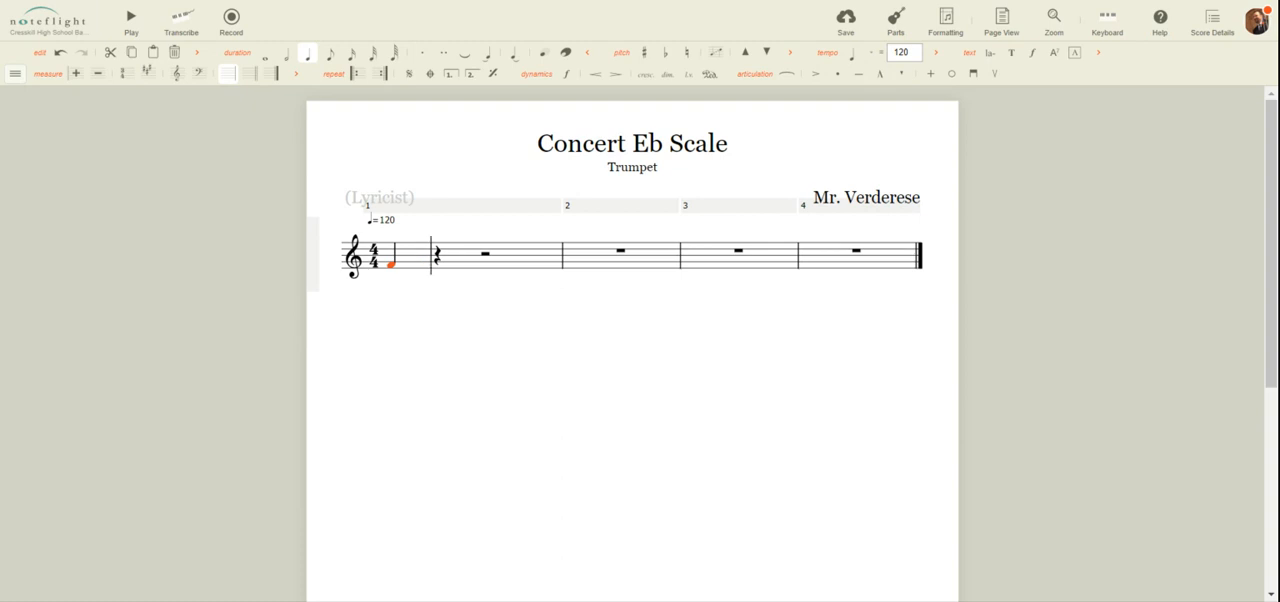
Try shorter durations from eighth to 64th on the first F, and return it to a quarter note
click(331, 58)
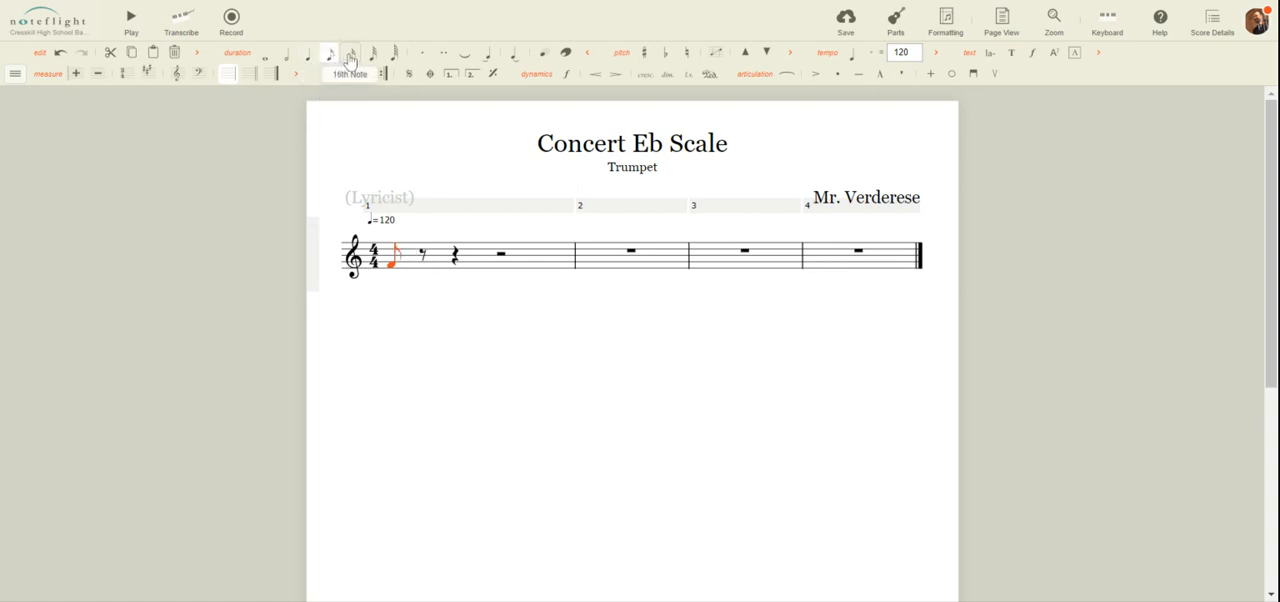
click(352, 56)
click(373, 58)
click(394, 56)
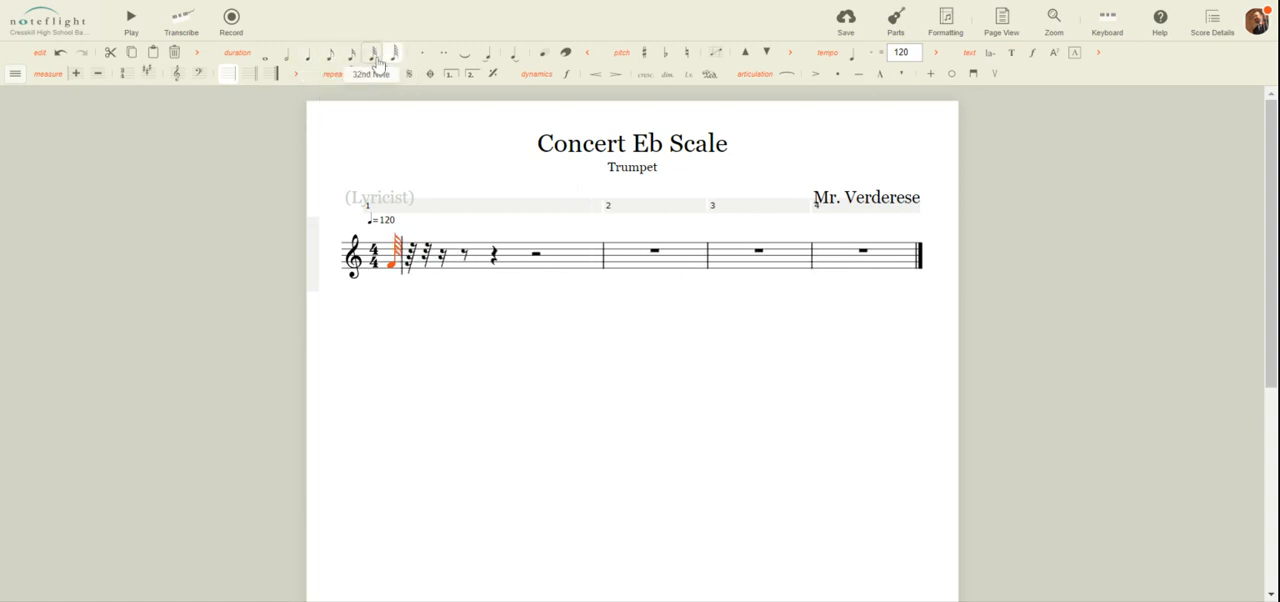
click(296, 60)
click(308, 60)
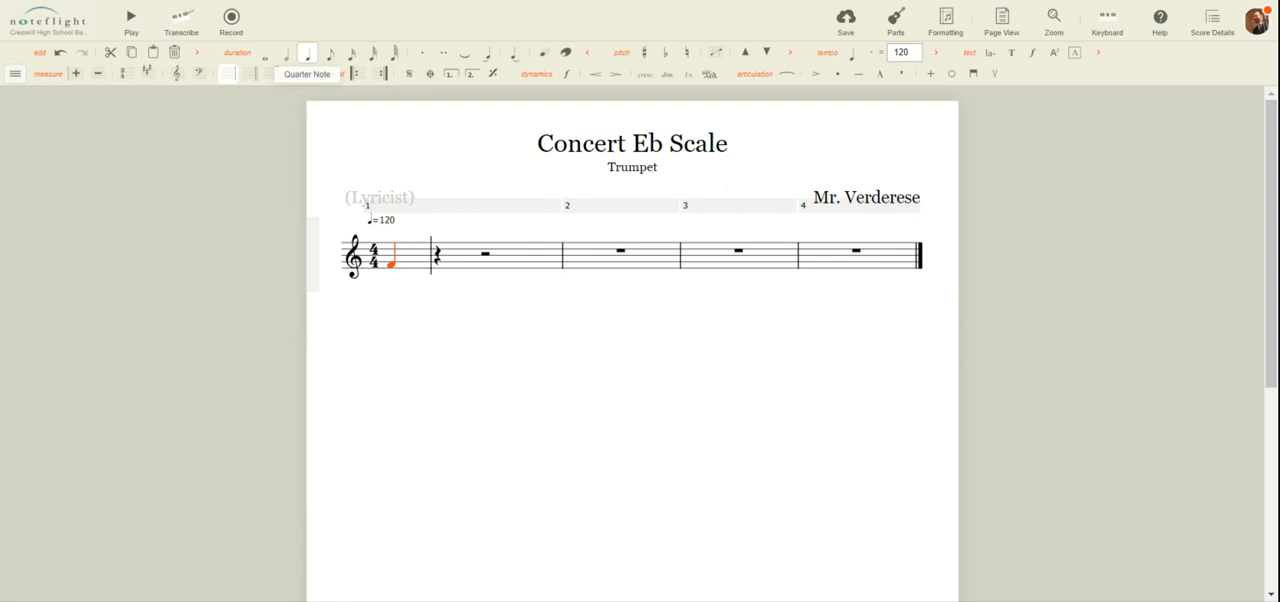
Fill the rest of measure 1 with ascending eighth notes G, A, B, C, D and E
key(Right)
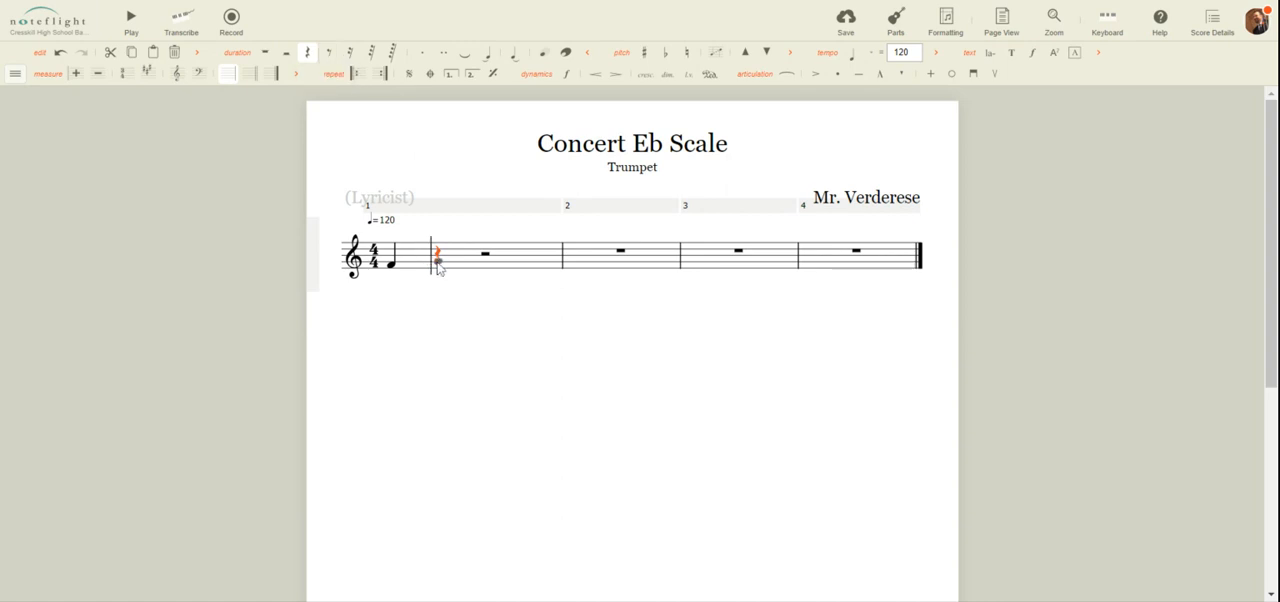
key(g)
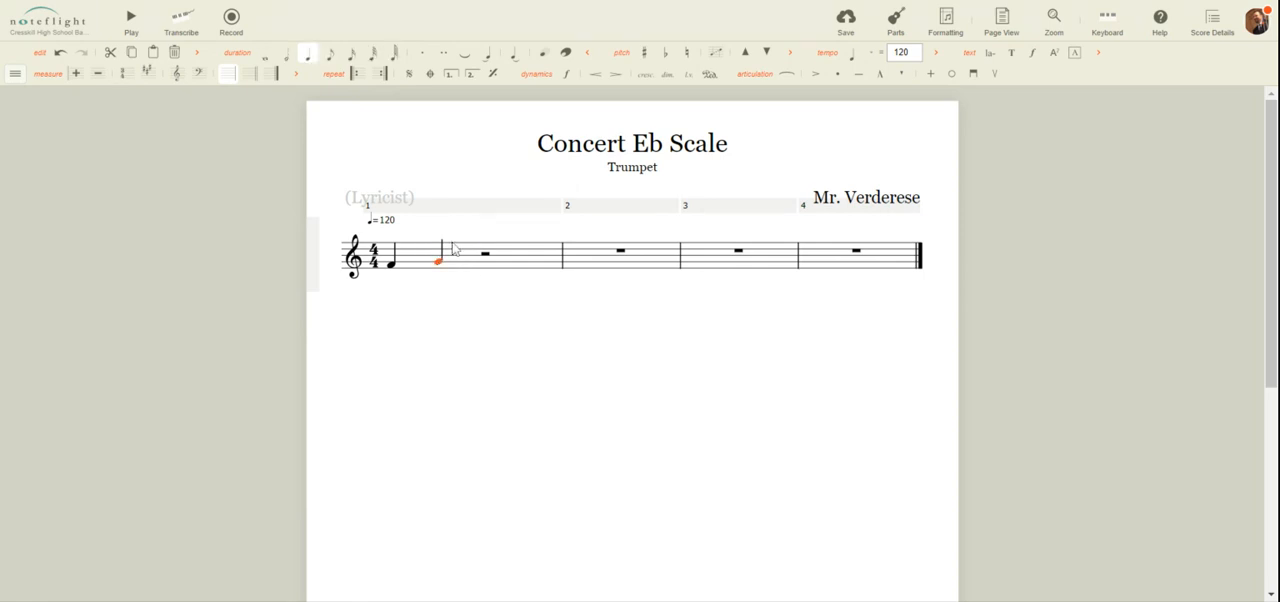
click(332, 56)
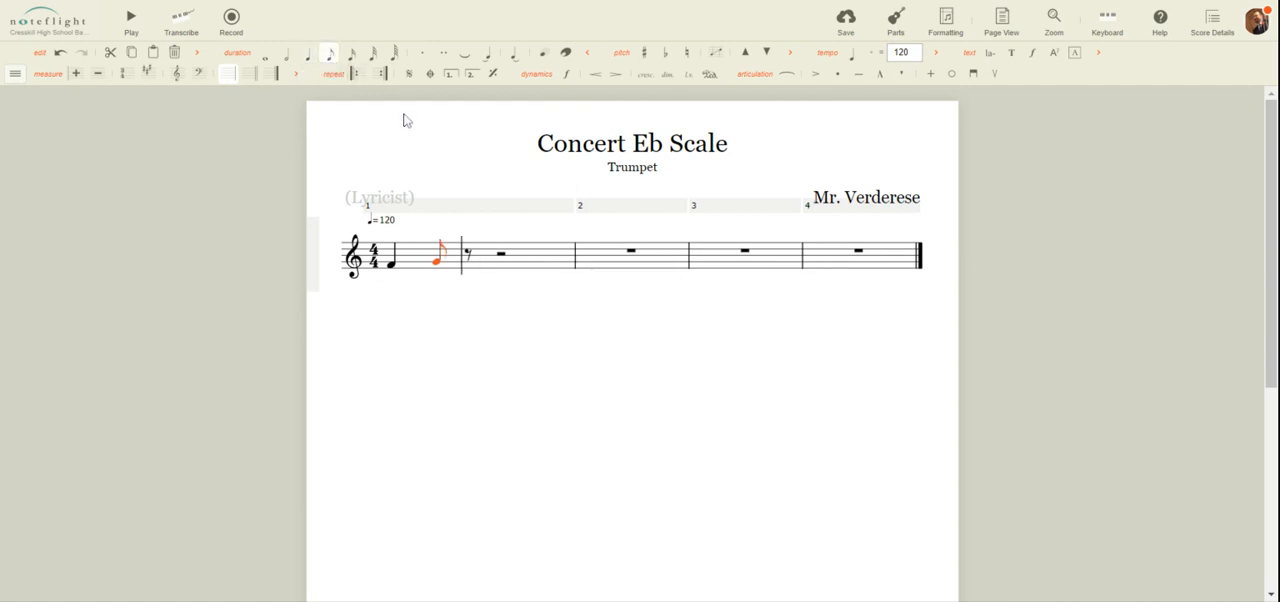
click(469, 262)
click(500, 258)
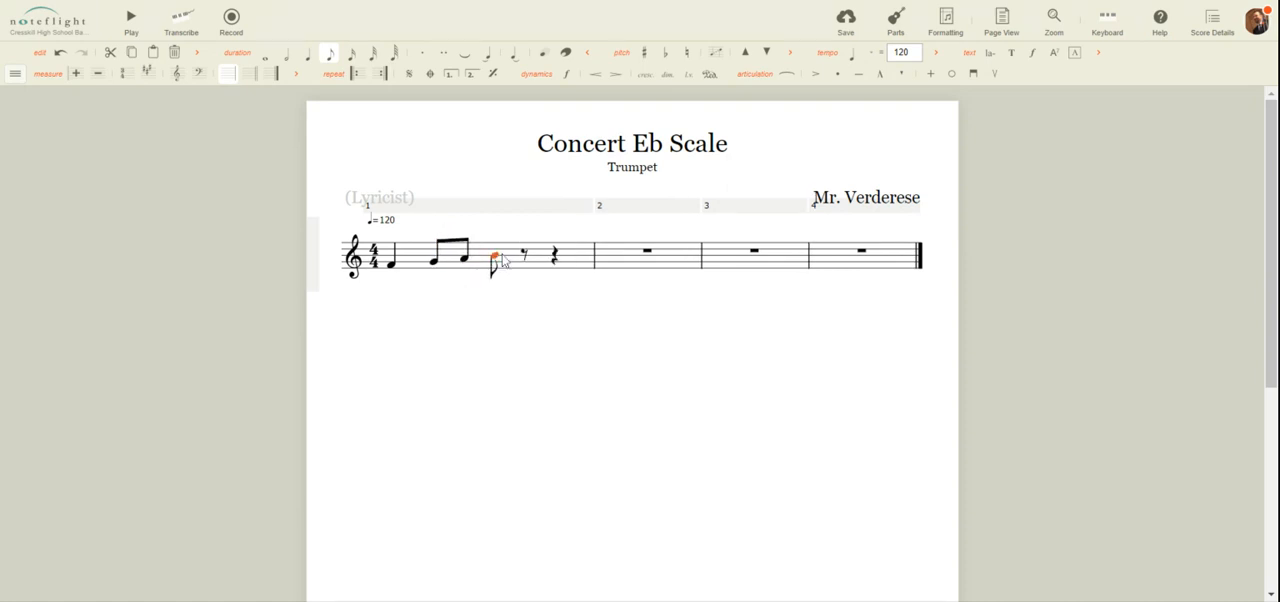
key(c)
key(d)
key(e)
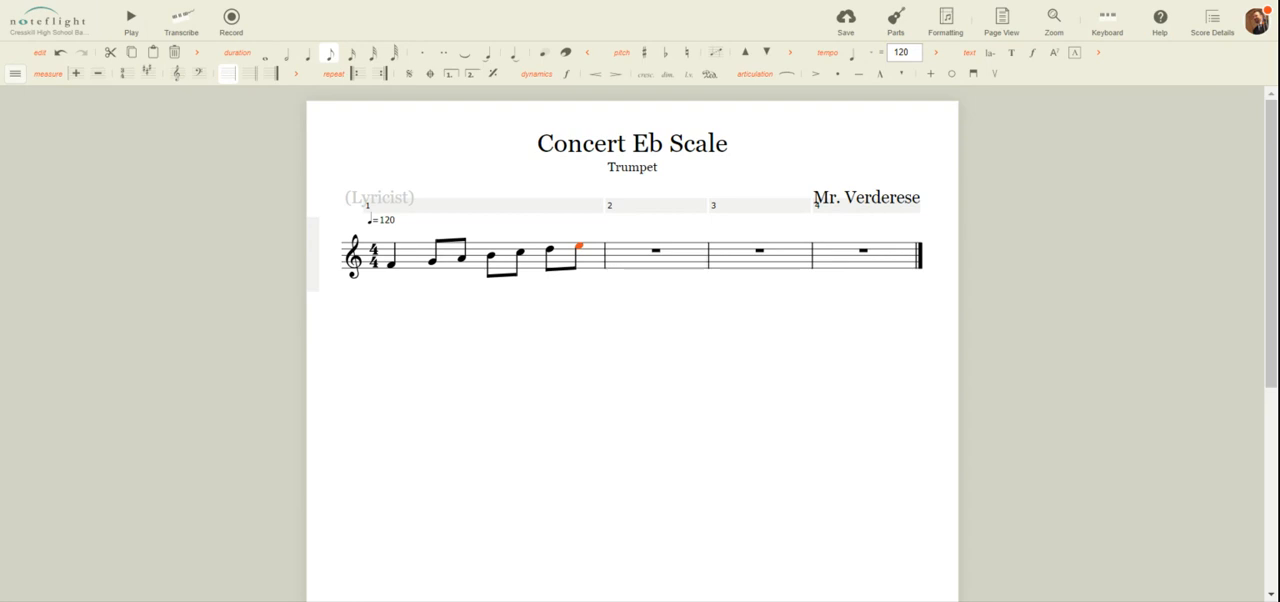
Enter the upper F at the start of measure 2 as a quarter note
key(f)
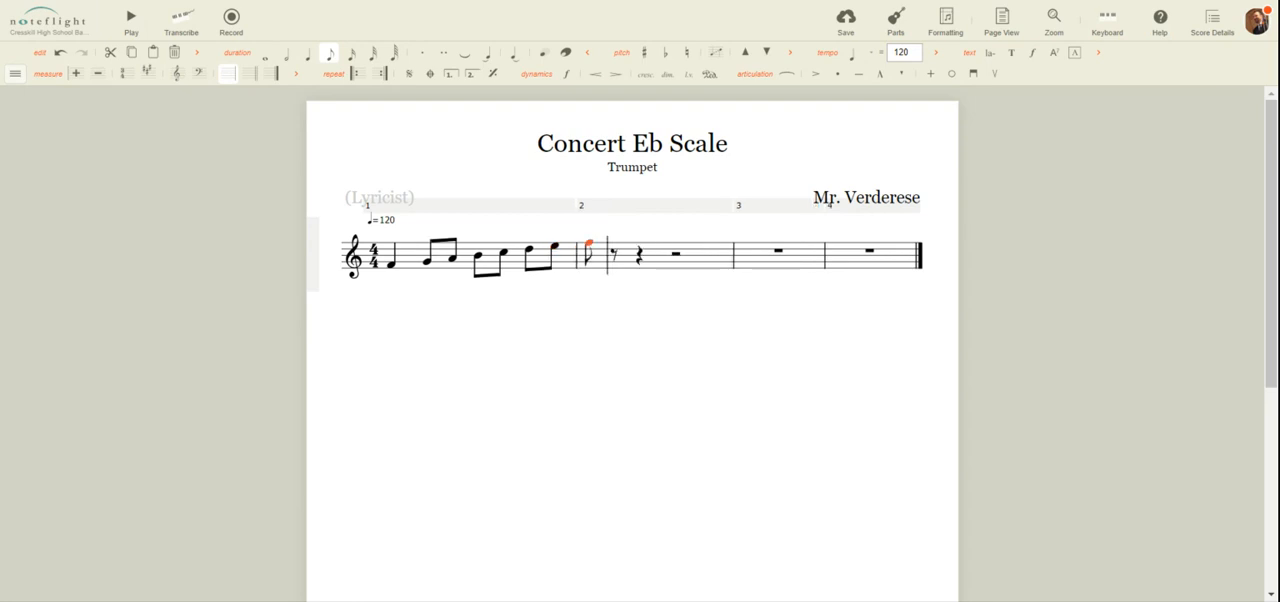
click(312, 60)
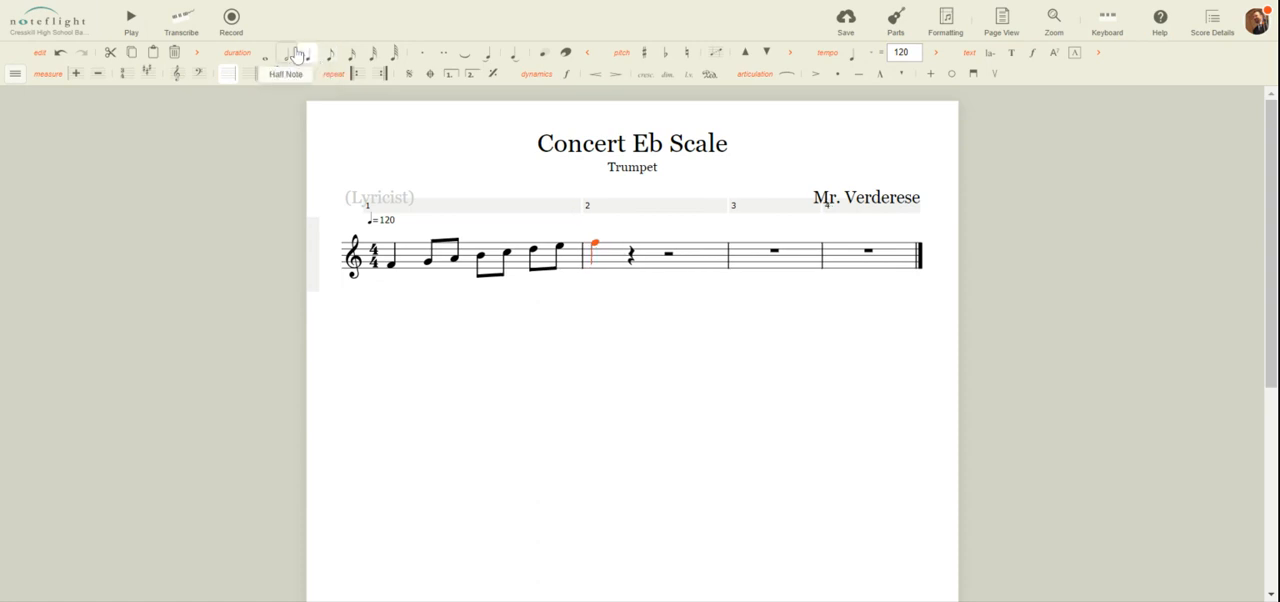
Fill the rest of measure 2 with descending eighth notes E, D, C, B, A and G
key(f)
click(332, 58)
key(d)
key(c)
key(b)
key(a)
key(g)
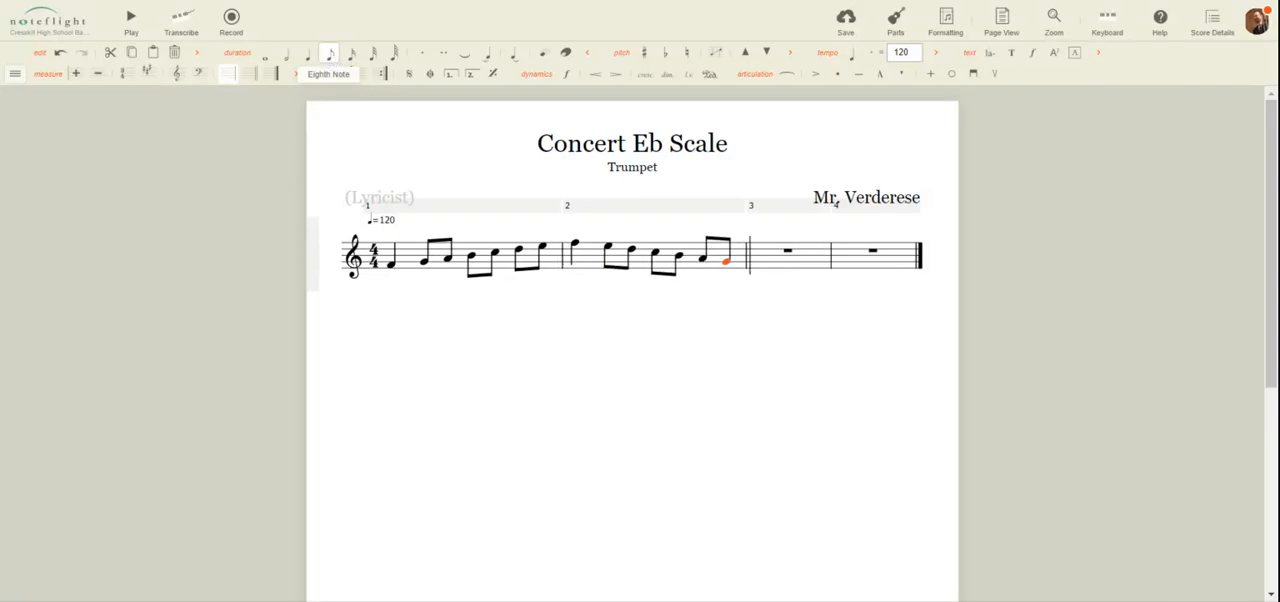
Enter a low F in measure 3 as a whole note
key(f)
click(270, 60)
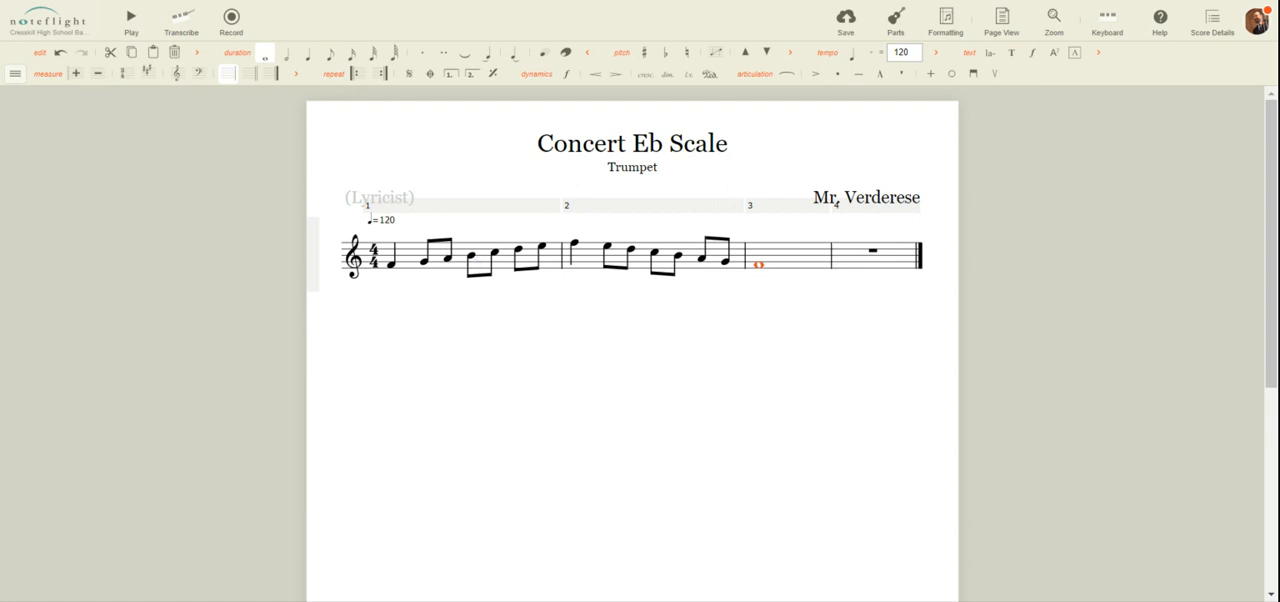
key(Escape)
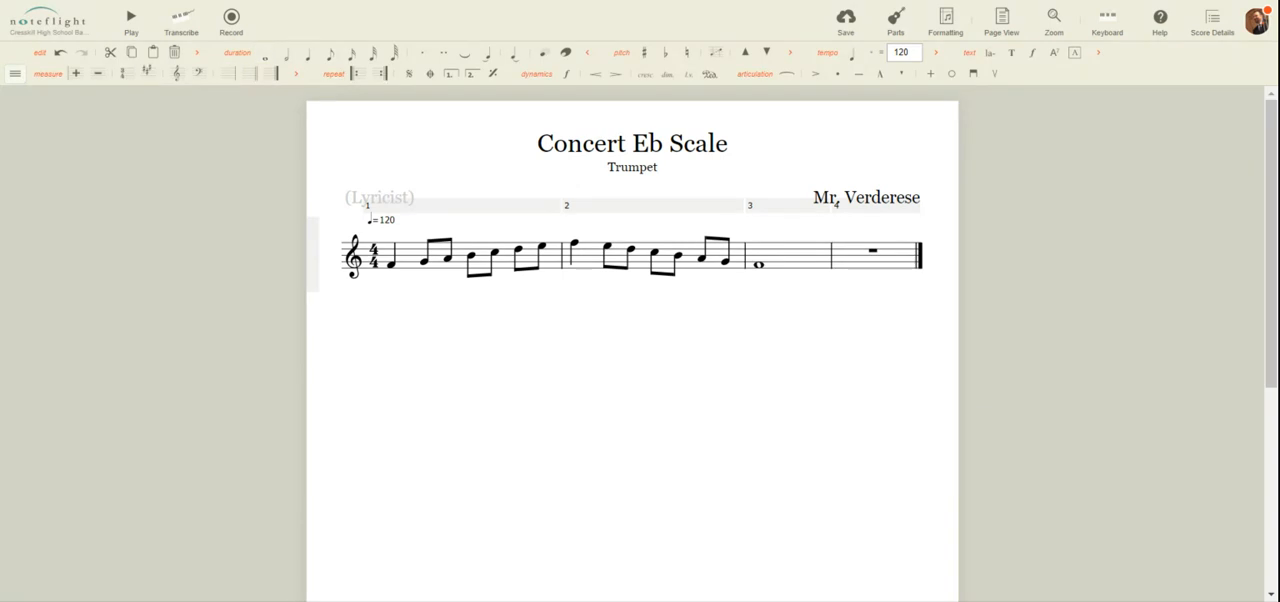
Add a flat to the B in measure 1 and to the B in measure 2
click(471, 258)
click(670, 63)
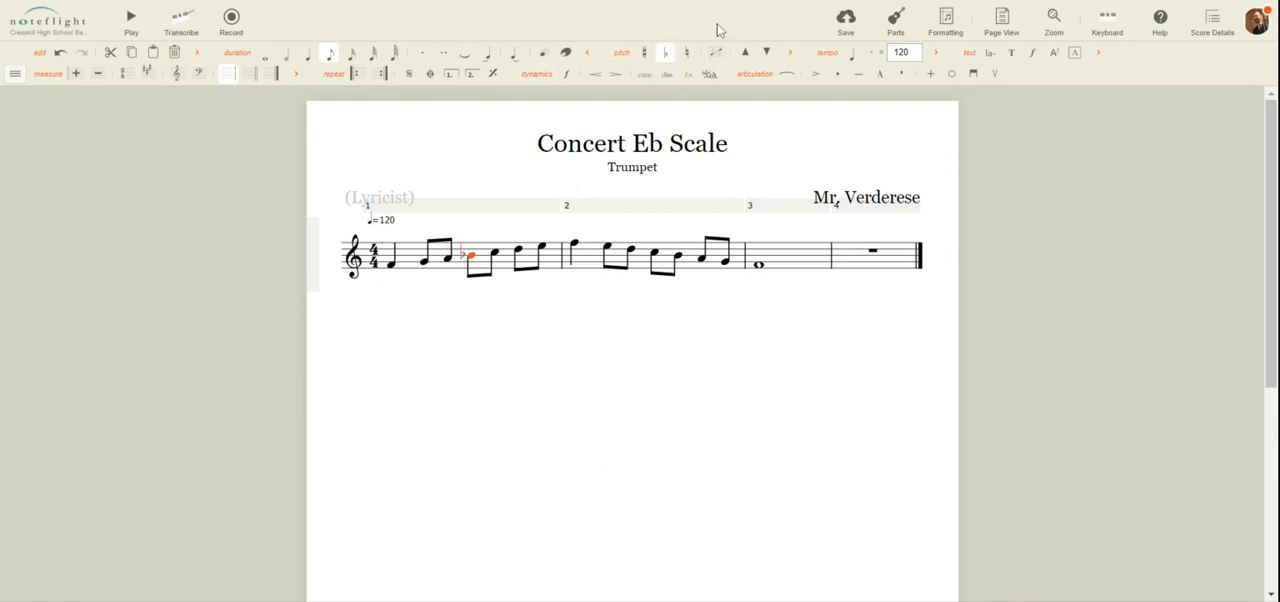
key(Right)
key(Right)
key(Right)
key(Right)
key(Right)
key(Right)
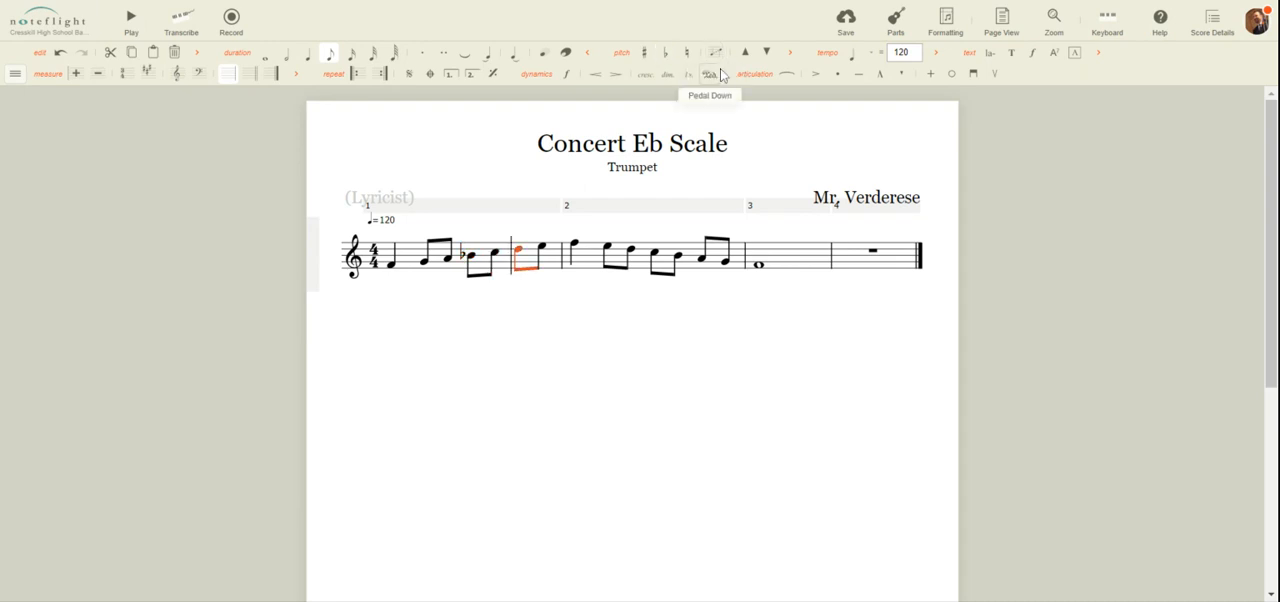
key(Right)
key(Right)
click(666, 52)
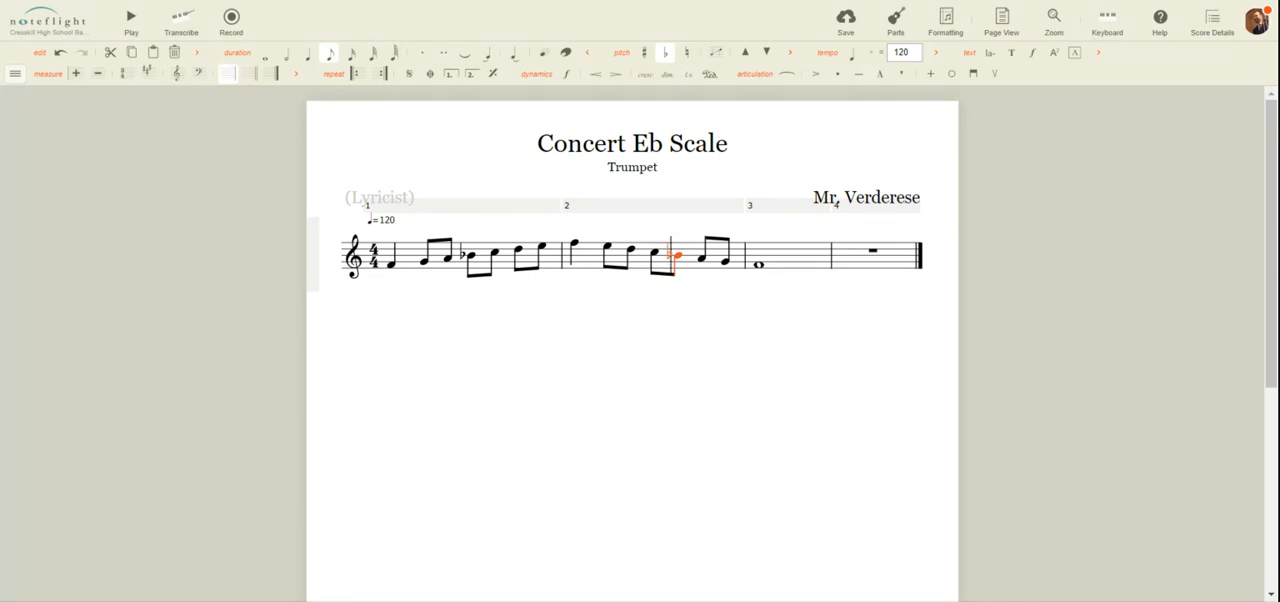
key(Escape)
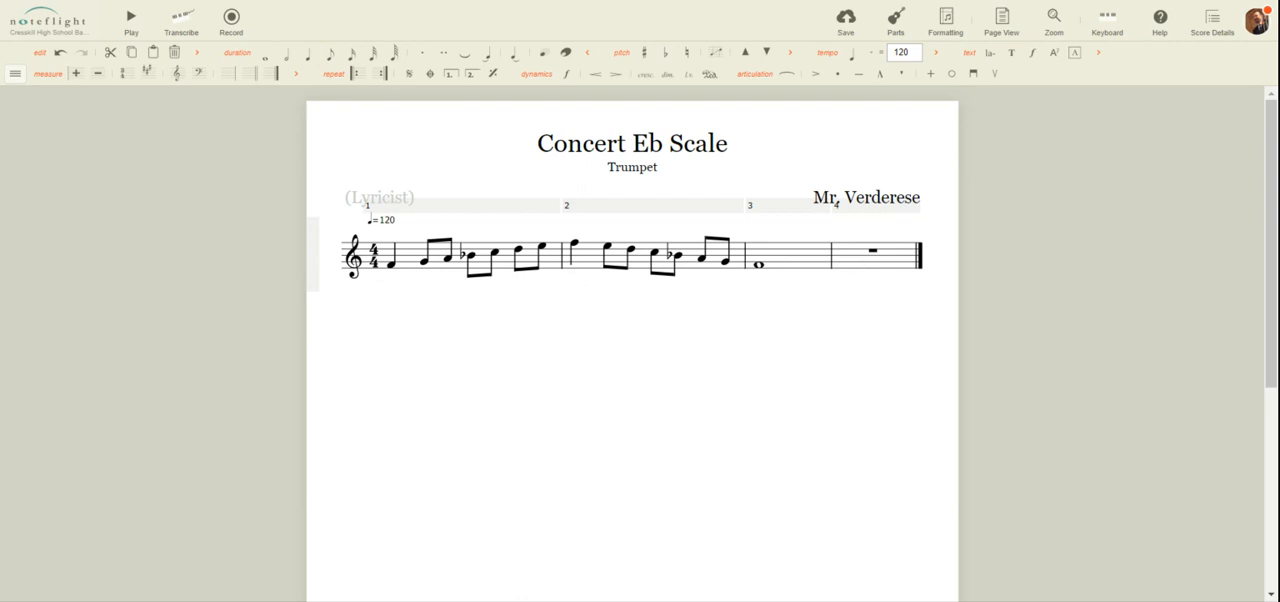
Delete the empty fourth measure at the end of the score
click(857, 267)
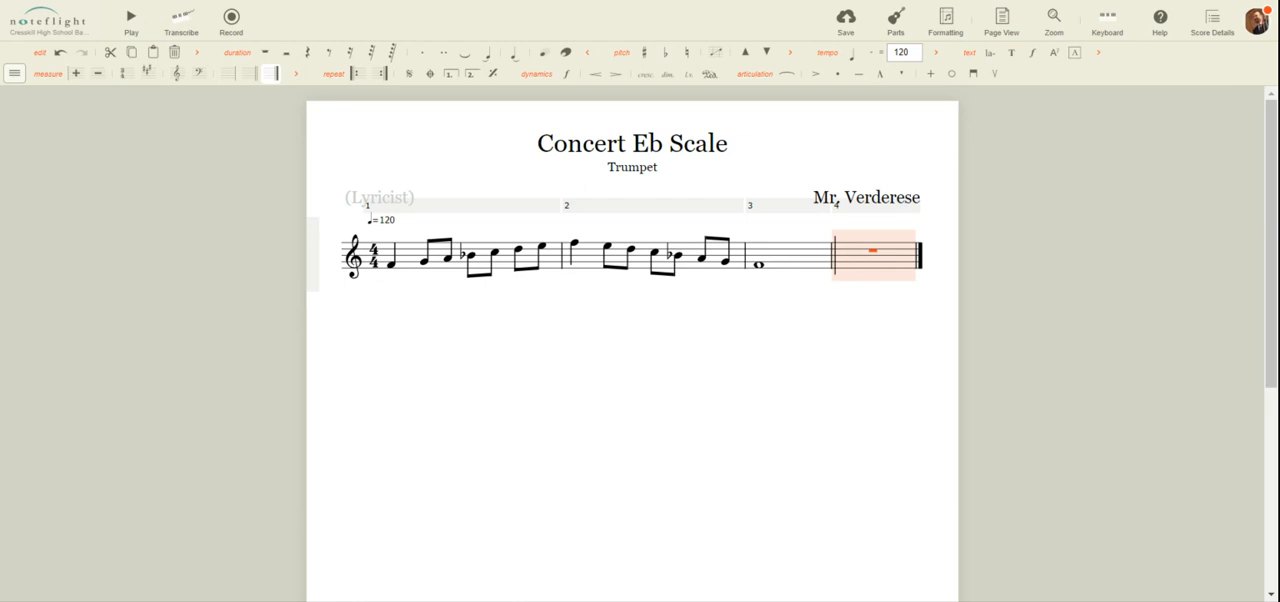
click(14, 73)
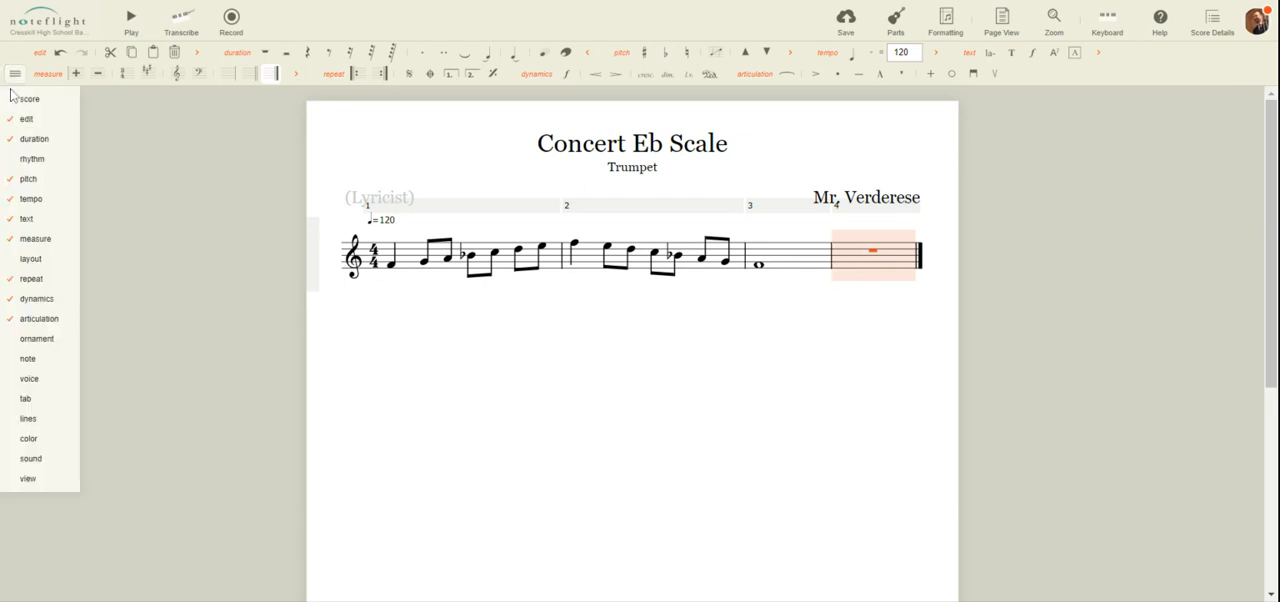
mouse_move(30, 140)
mouse_move(34, 241)
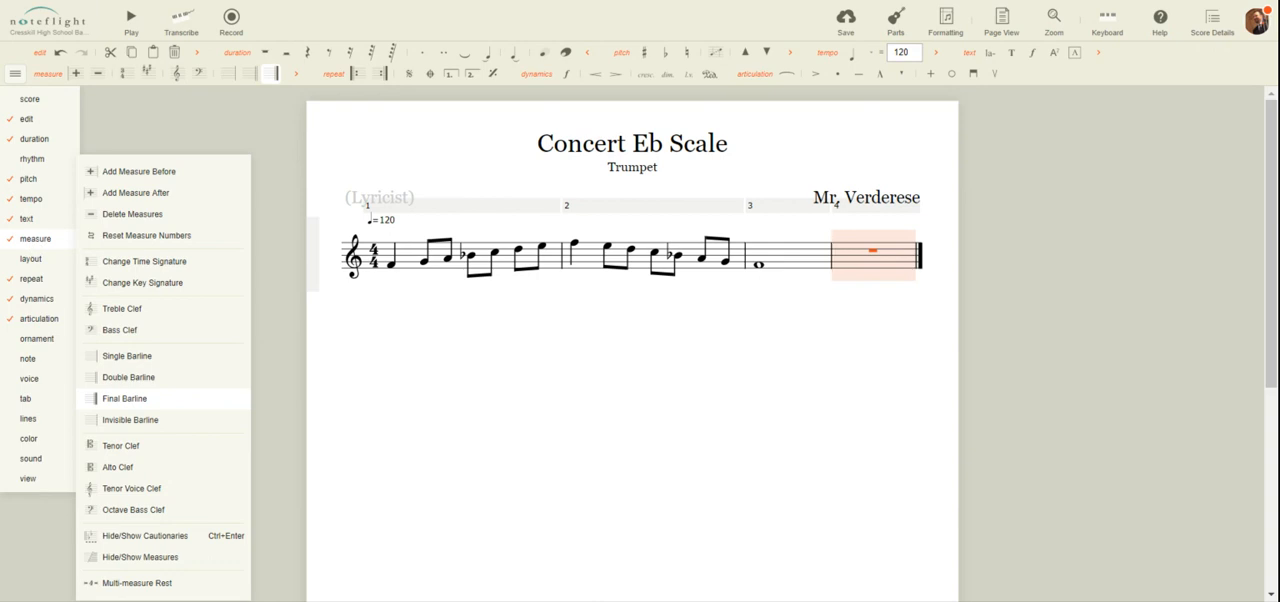
click(157, 216)
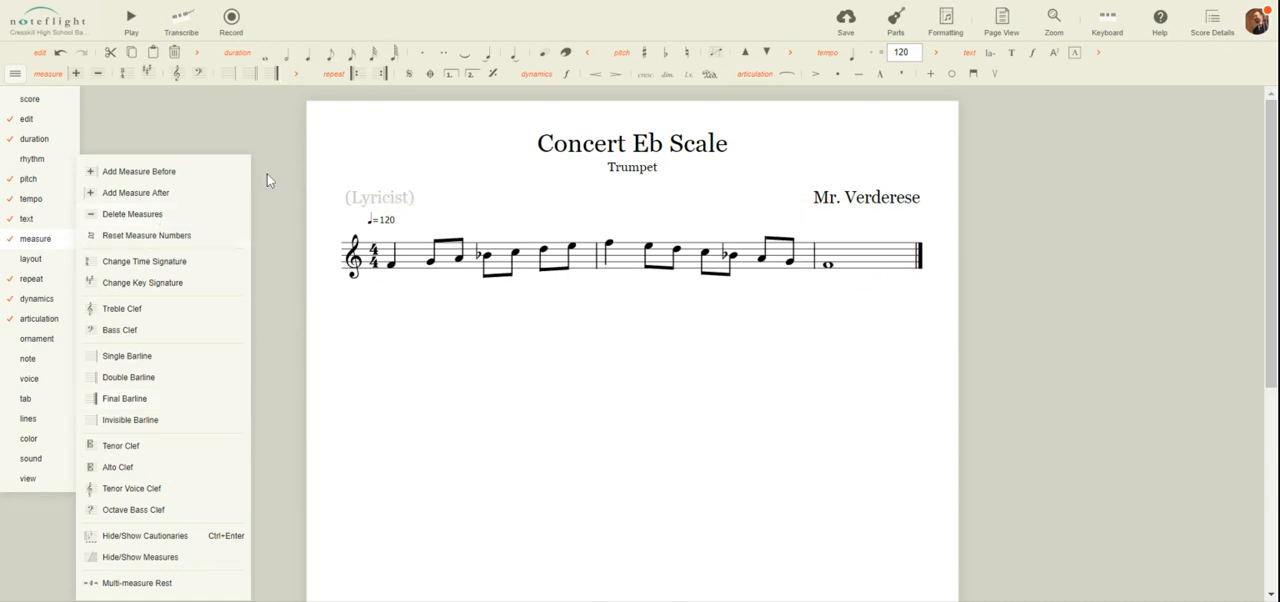
click(772, 363)
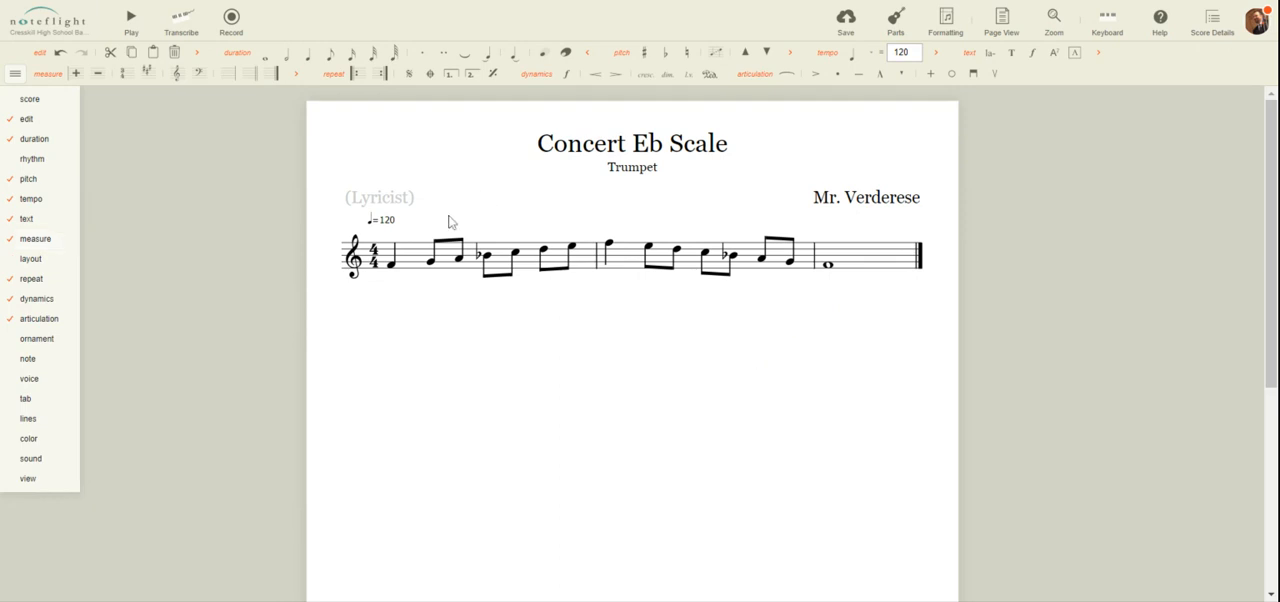
Add a crescendo hairpin under all of measure 1 and a diminuendo hairpin under all of measure 2
click(412, 265)
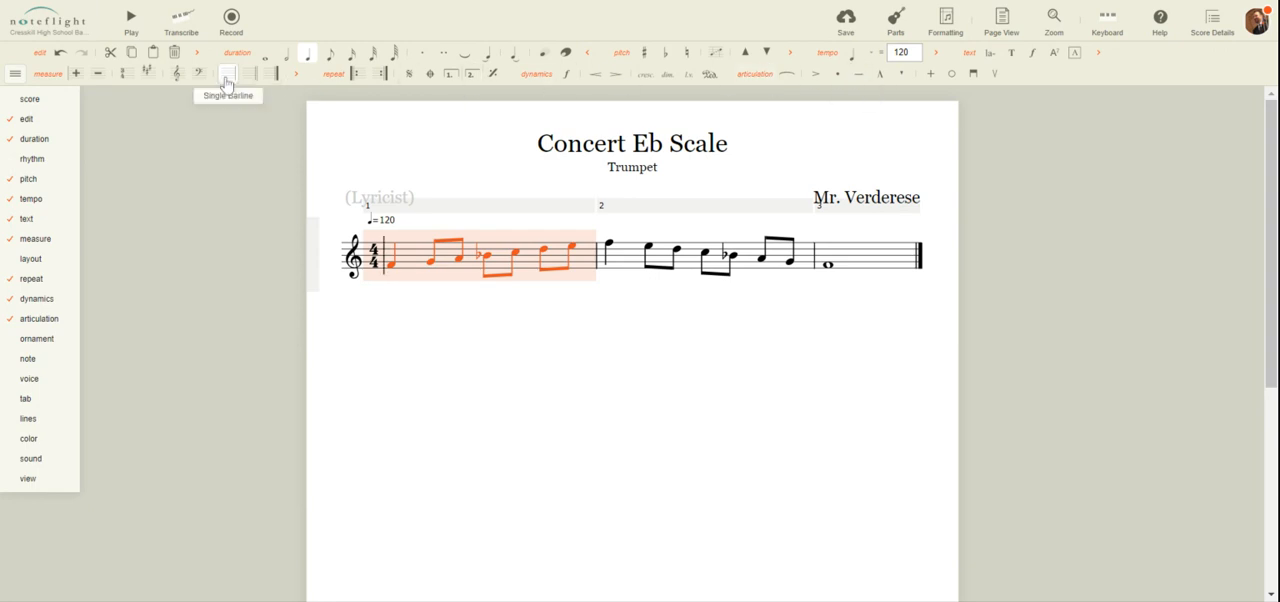
click(598, 80)
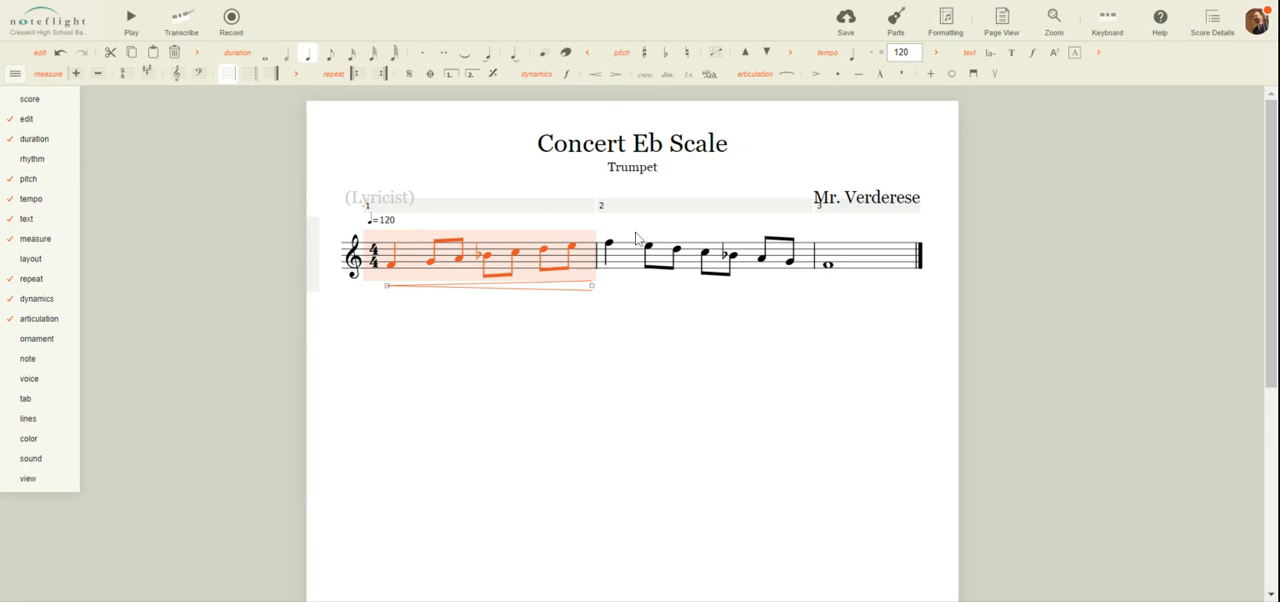
click(632, 263)
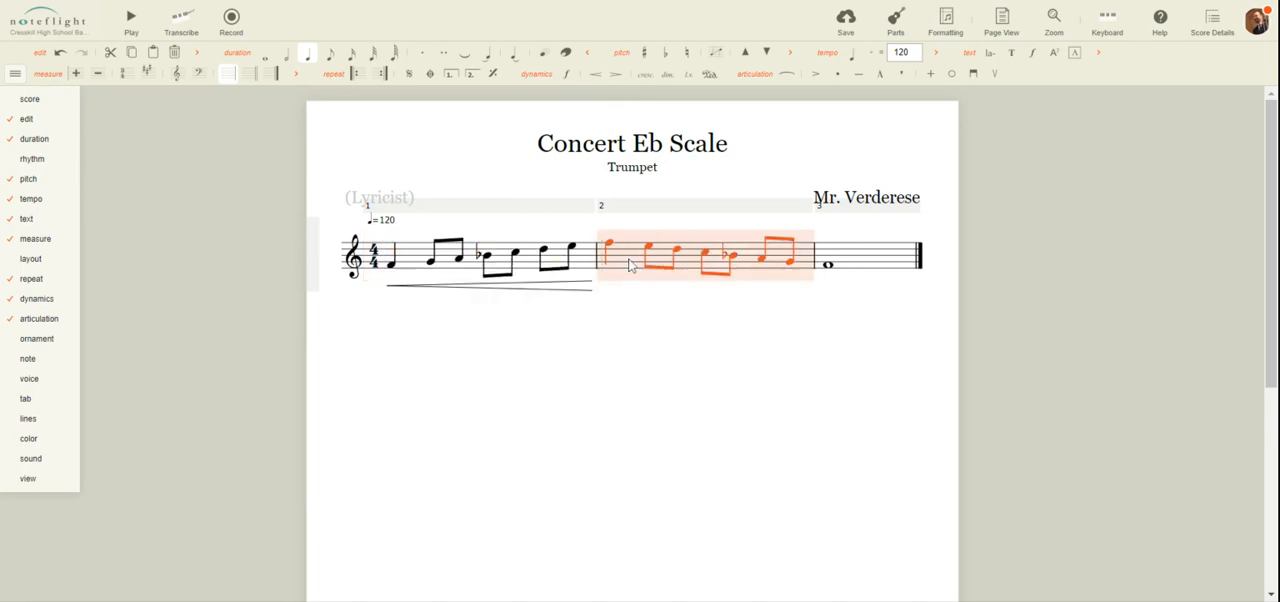
click(614, 76)
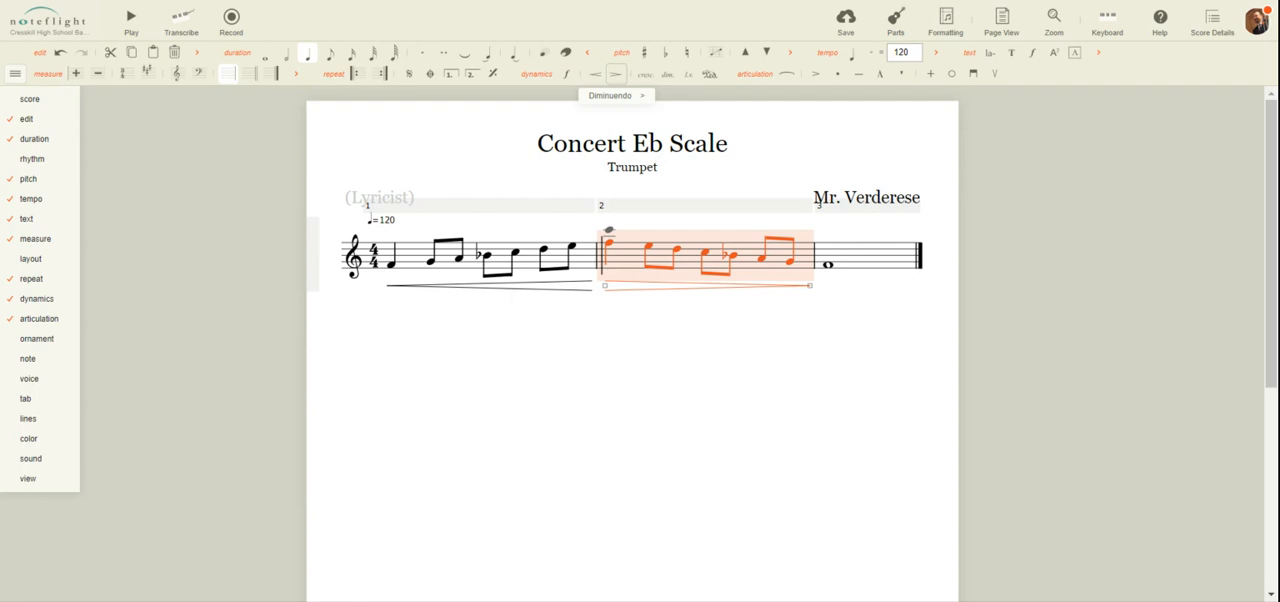
click(722, 432)
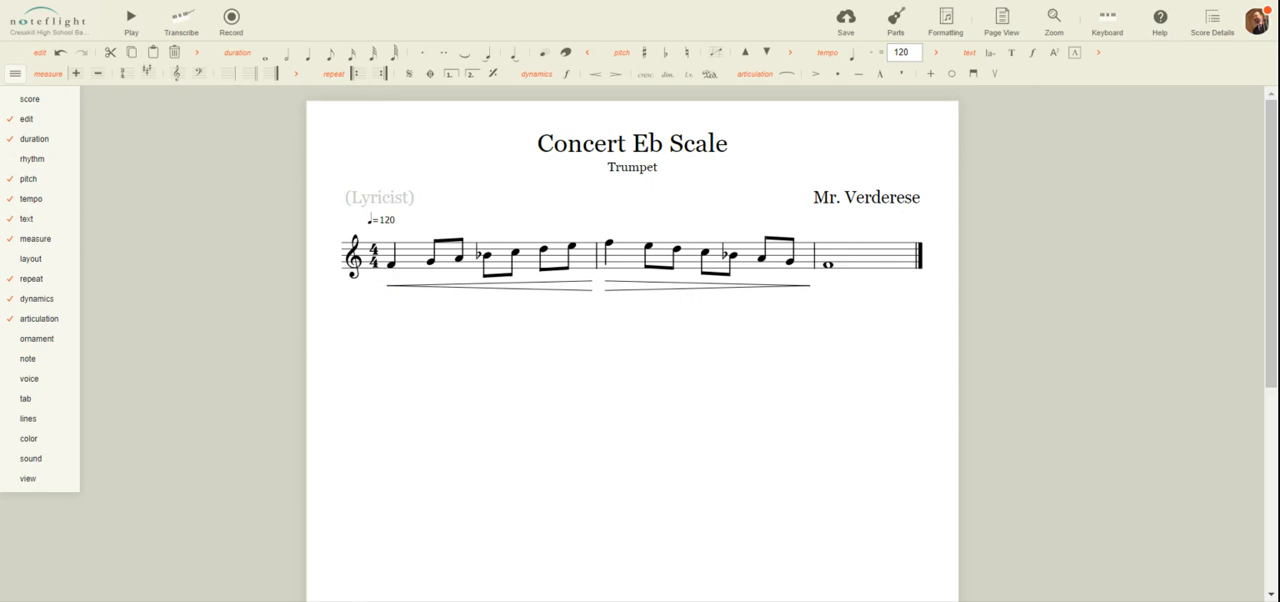
Add dynamics p on the first F, f on the upper F in measure 2 and p on the final whole note
click(391, 263)
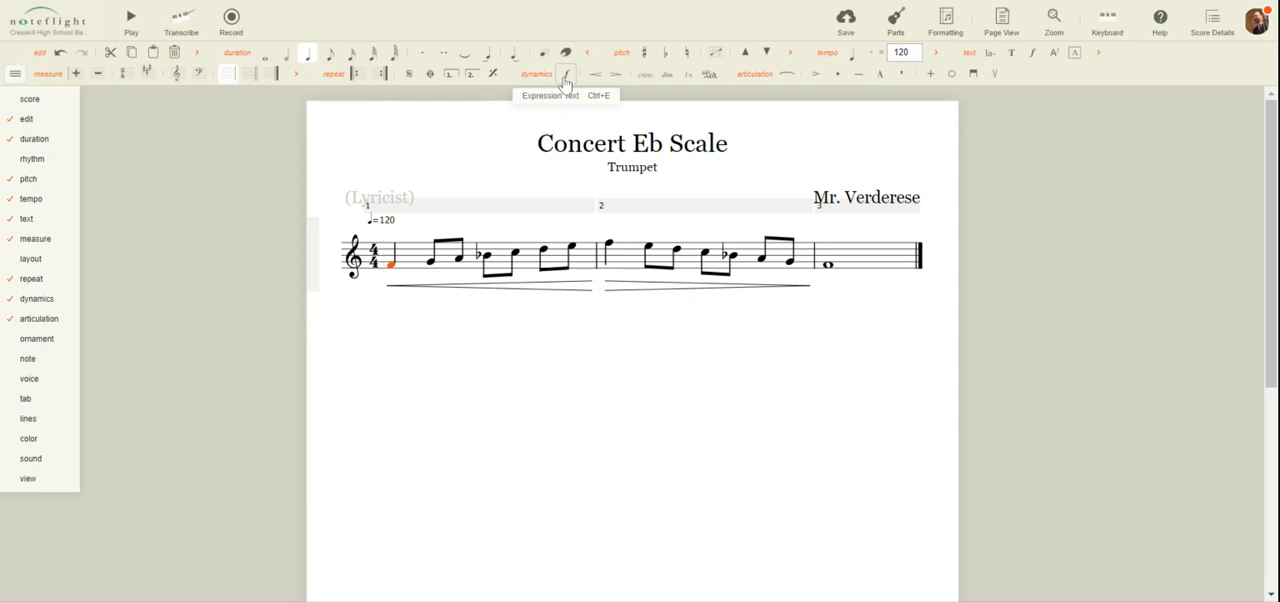
click(526, 378)
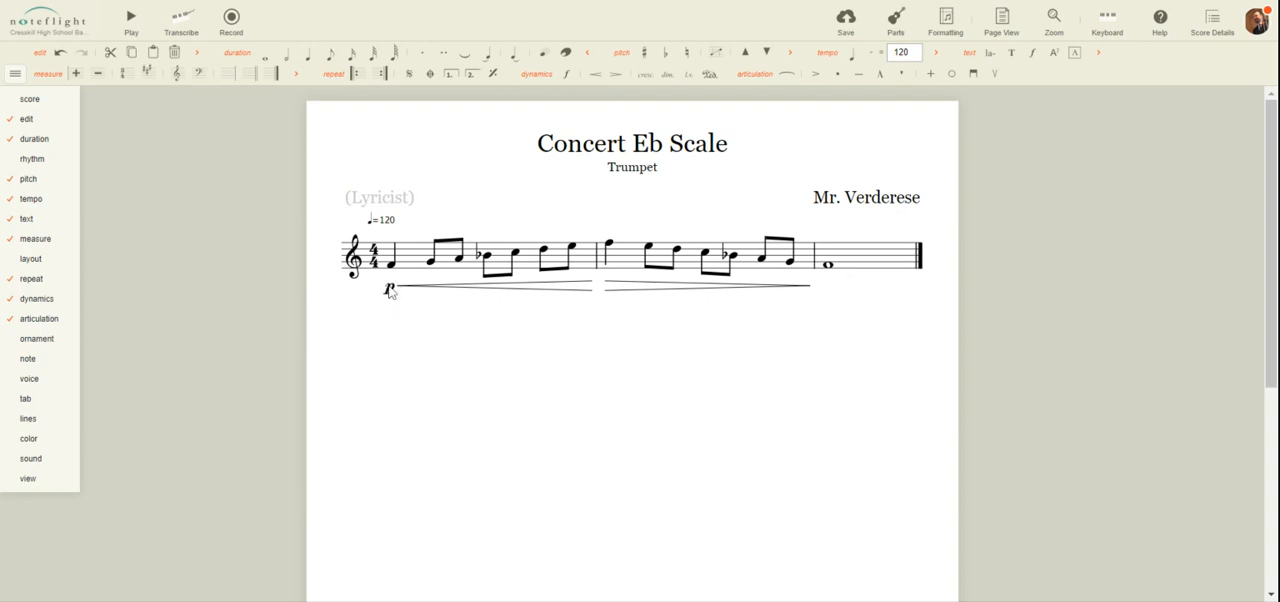
click(612, 248)
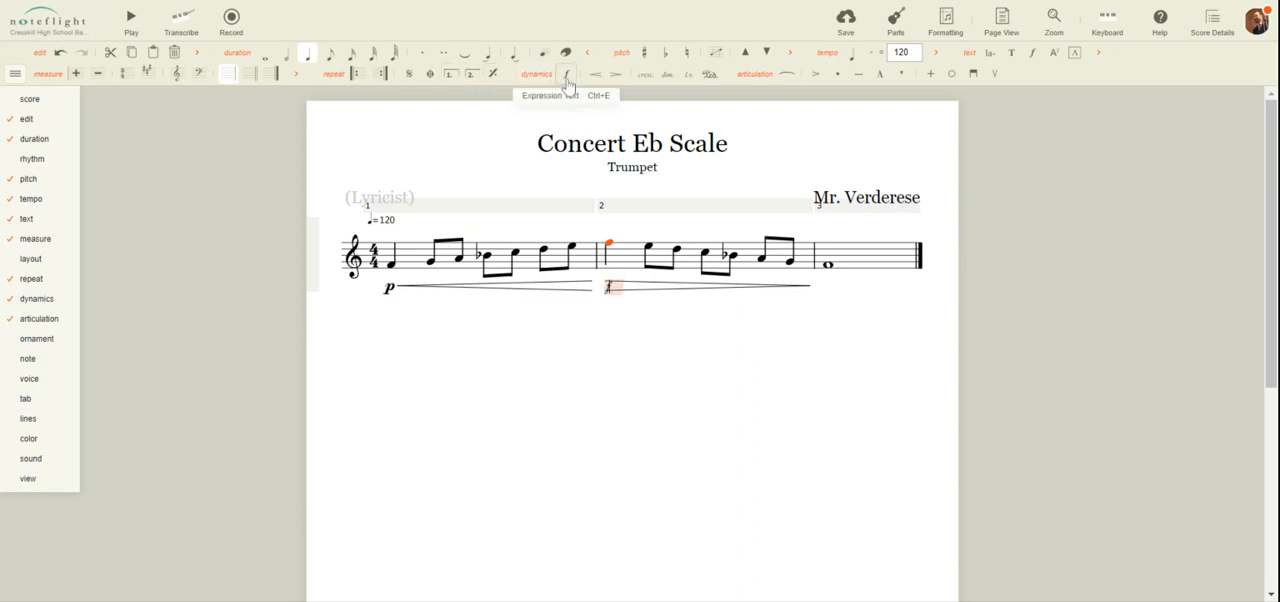
click(829, 266)
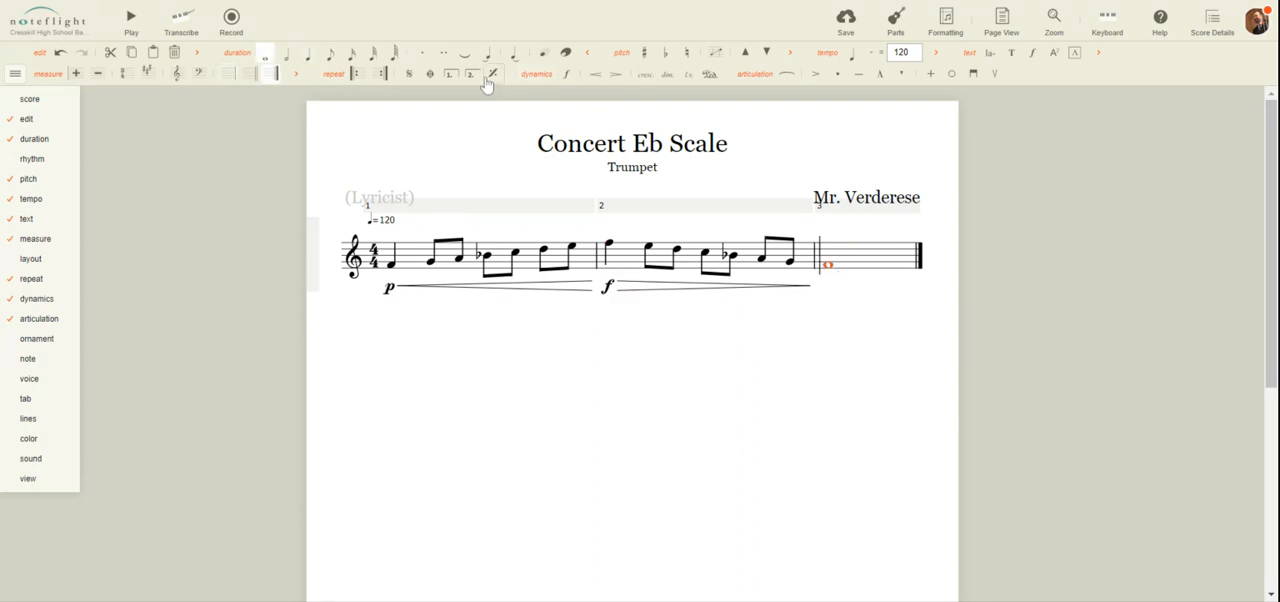
click(567, 76)
text(p)
click(659, 390)
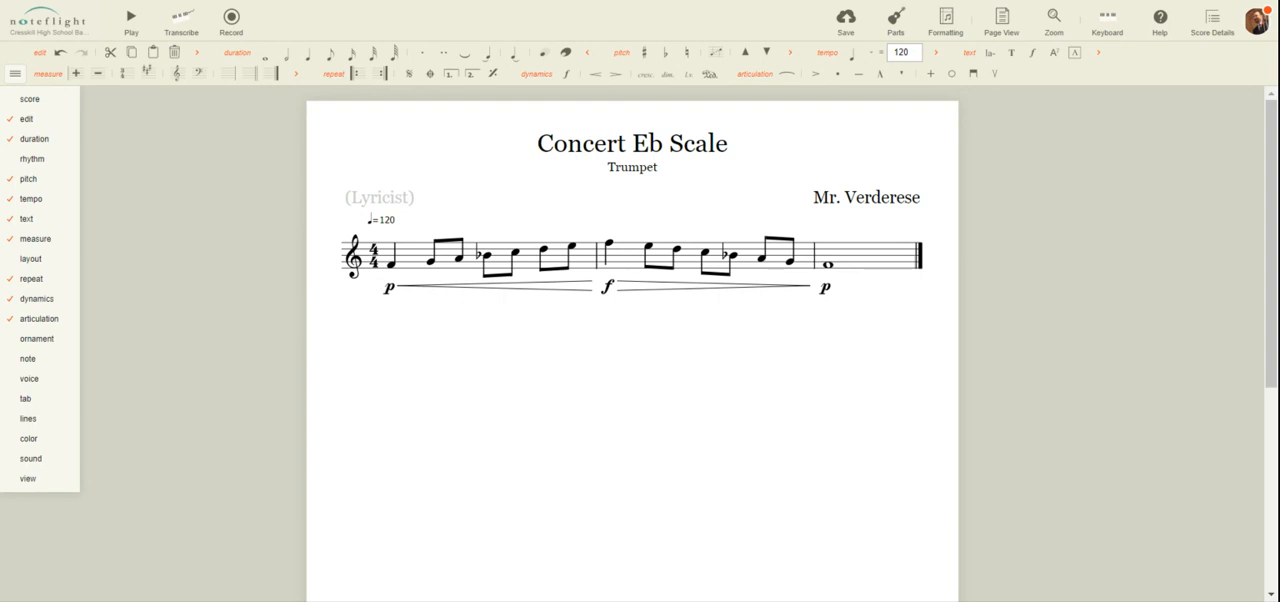
Mark the first quarter note F tenuto and the six eighth notes of measure 1 staccato
click(392, 266)
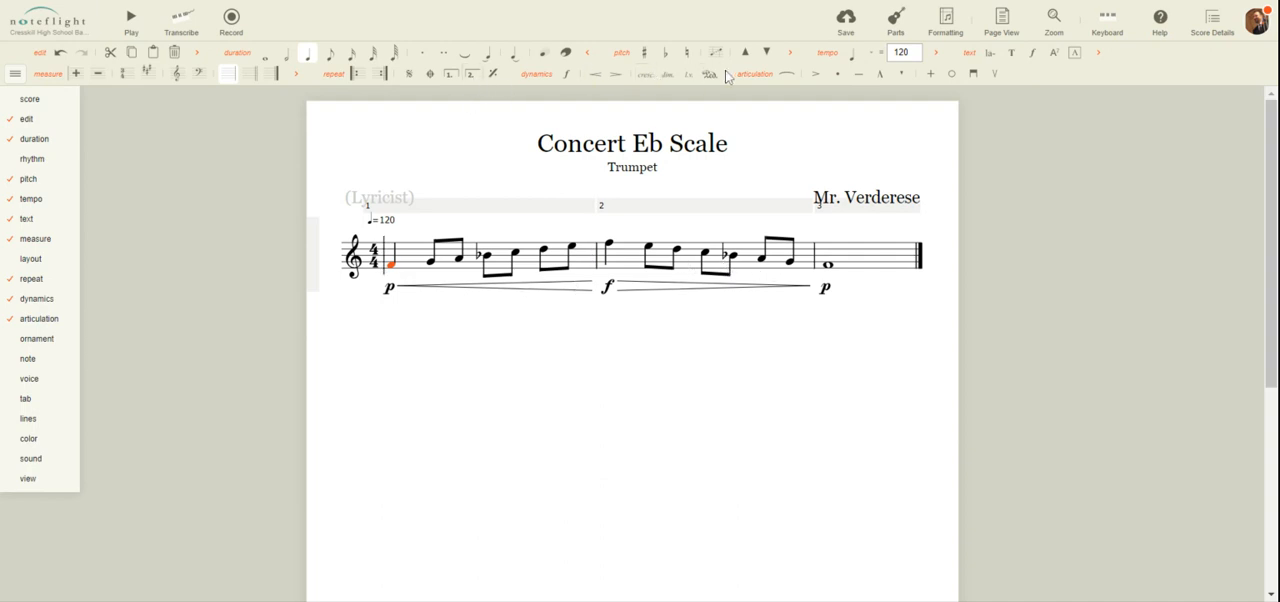
click(858, 80)
key(Right)
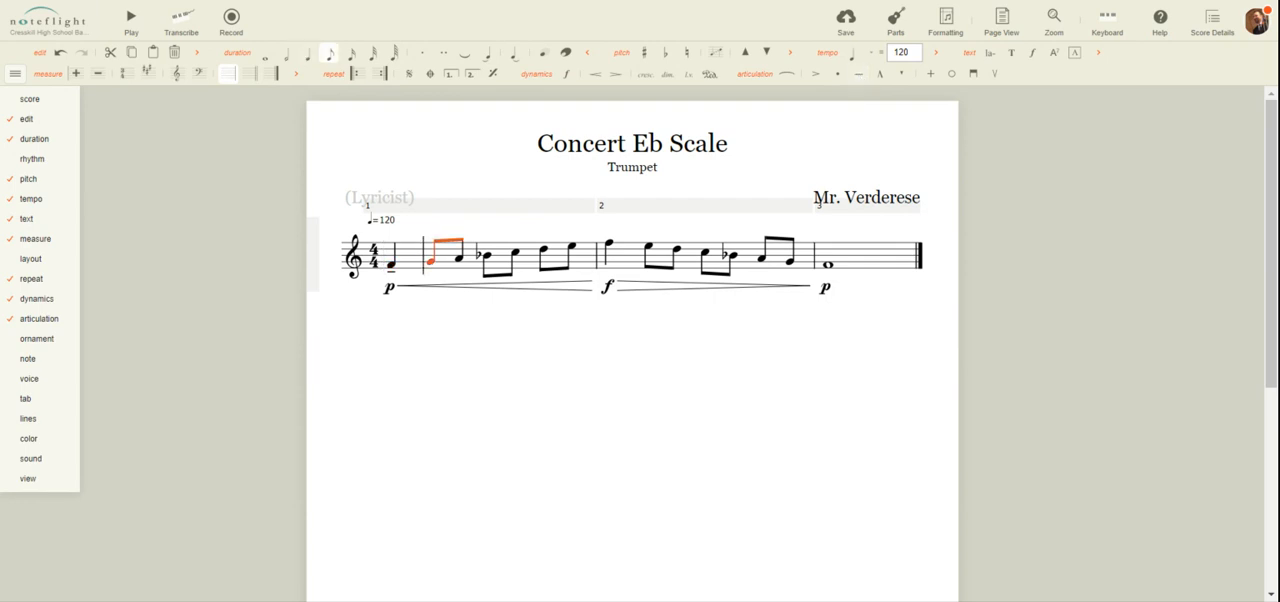
click(841, 77)
key(Right)
click(840, 79)
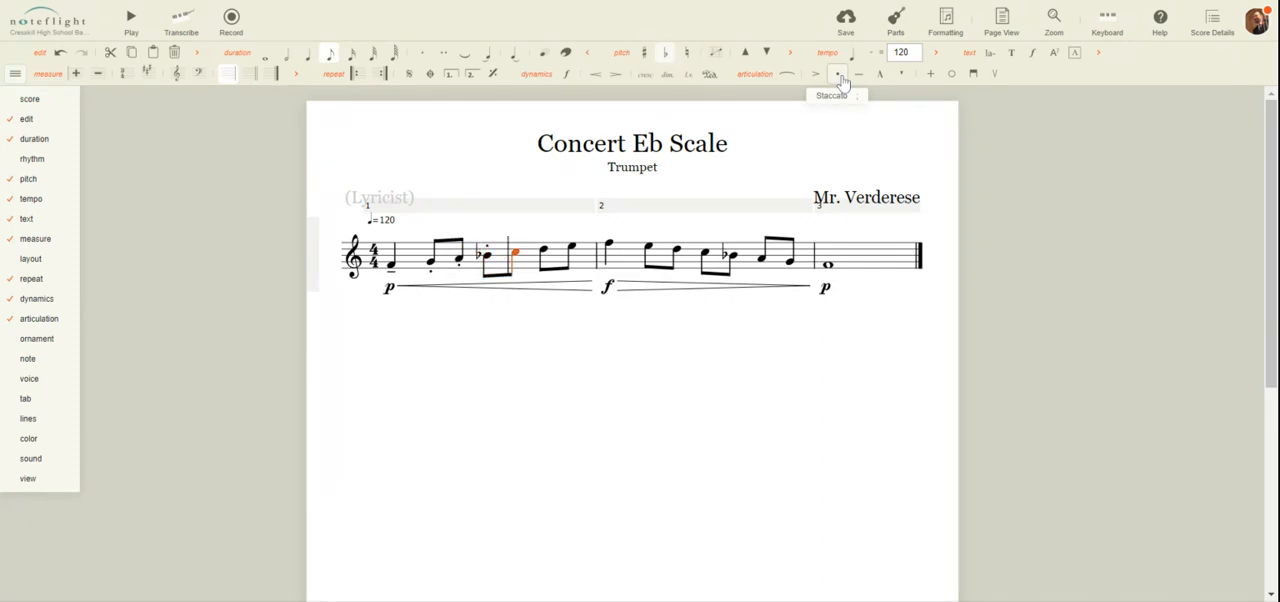
click(840, 79)
click(840, 79)
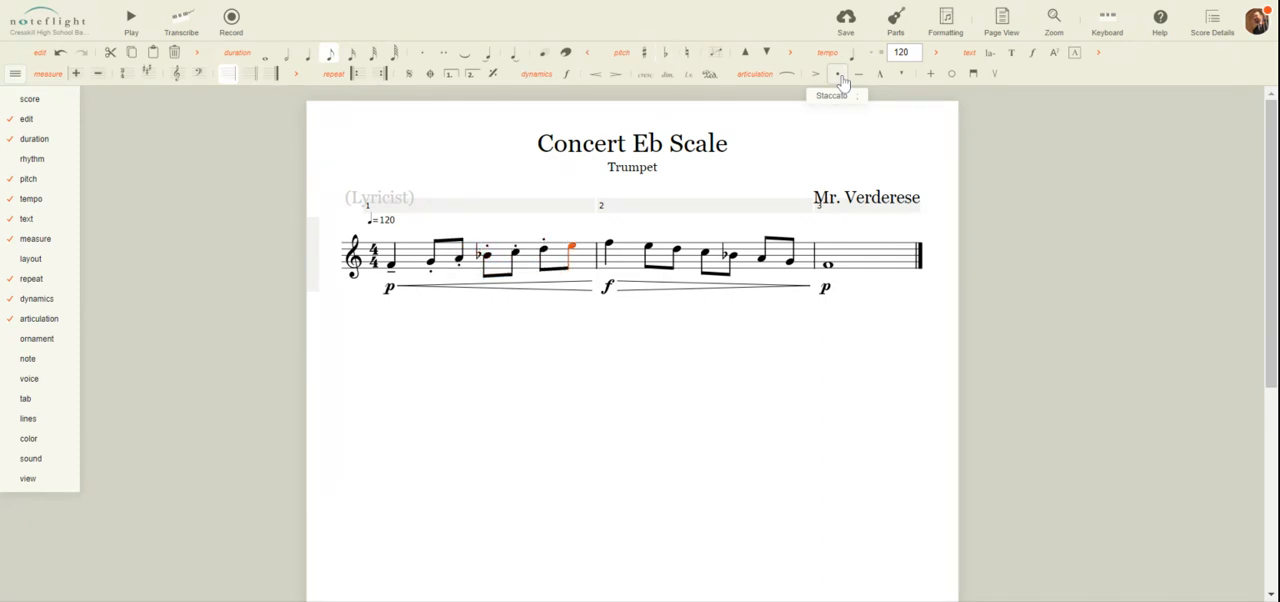
click(840, 79)
Mark the upper F in measure 2 tenuto, the following six eighth notes staccato and the final whole note tenuto
click(858, 82)
click(838, 80)
click(838, 80)
click(838, 80)
click(838, 80)
click(838, 80)
key(Right)
click(861, 86)
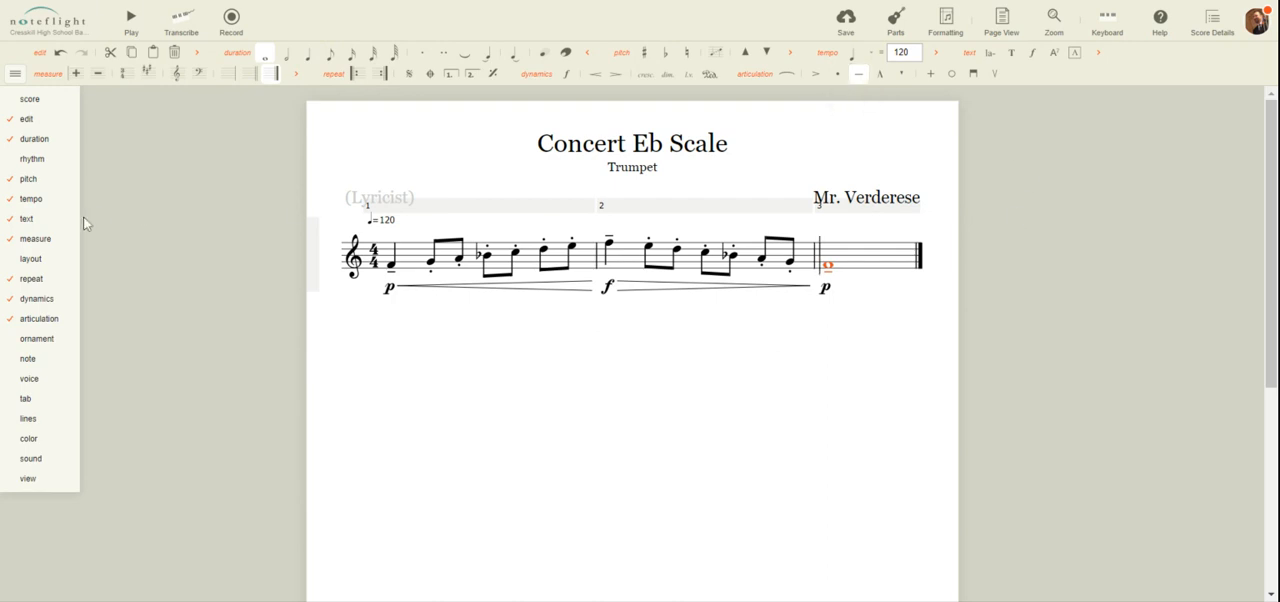
click(666, 423)
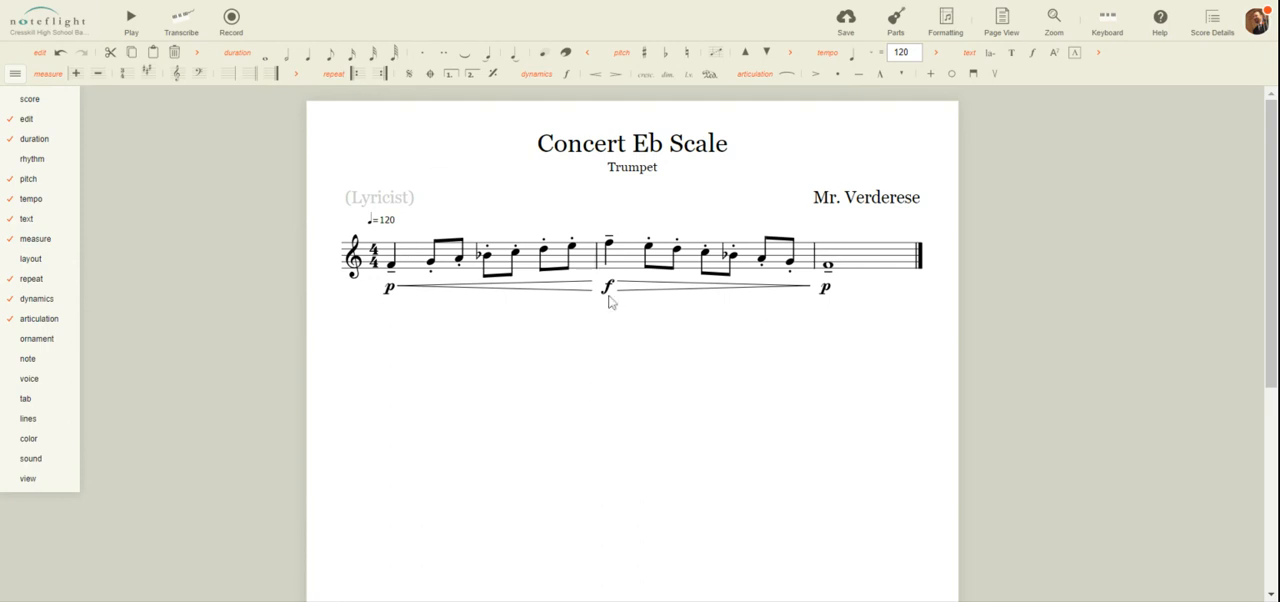
Select all the music in the score and set the tempo to 80 quarter notes per minute
drag(422, 265, 900, 260)
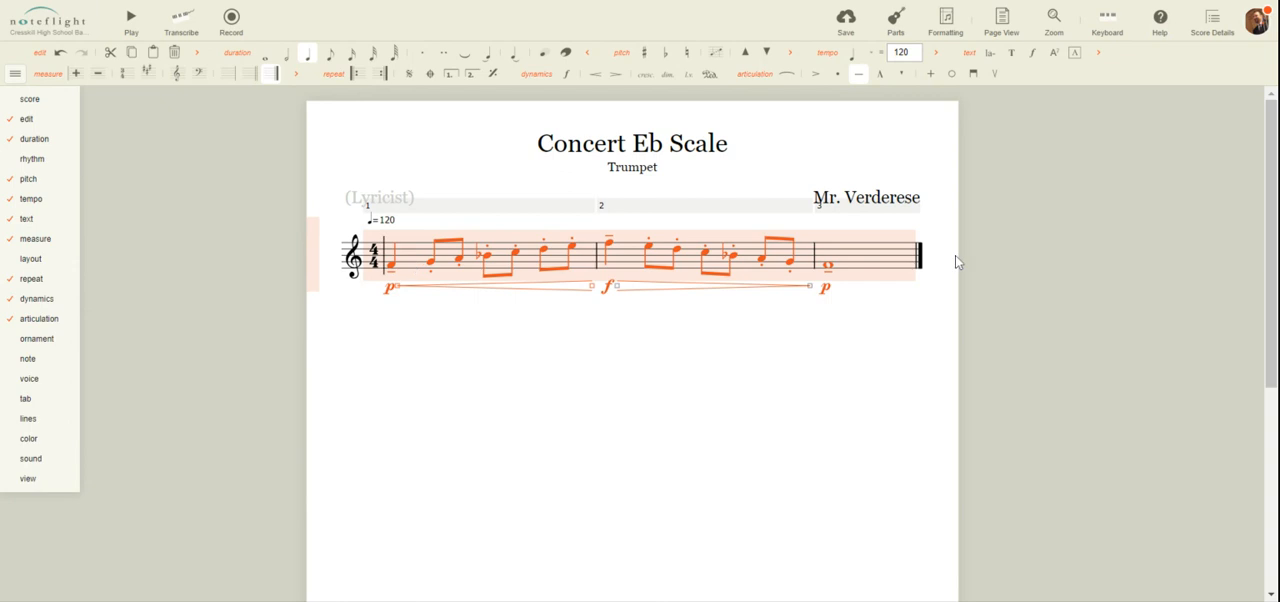
click(771, 426)
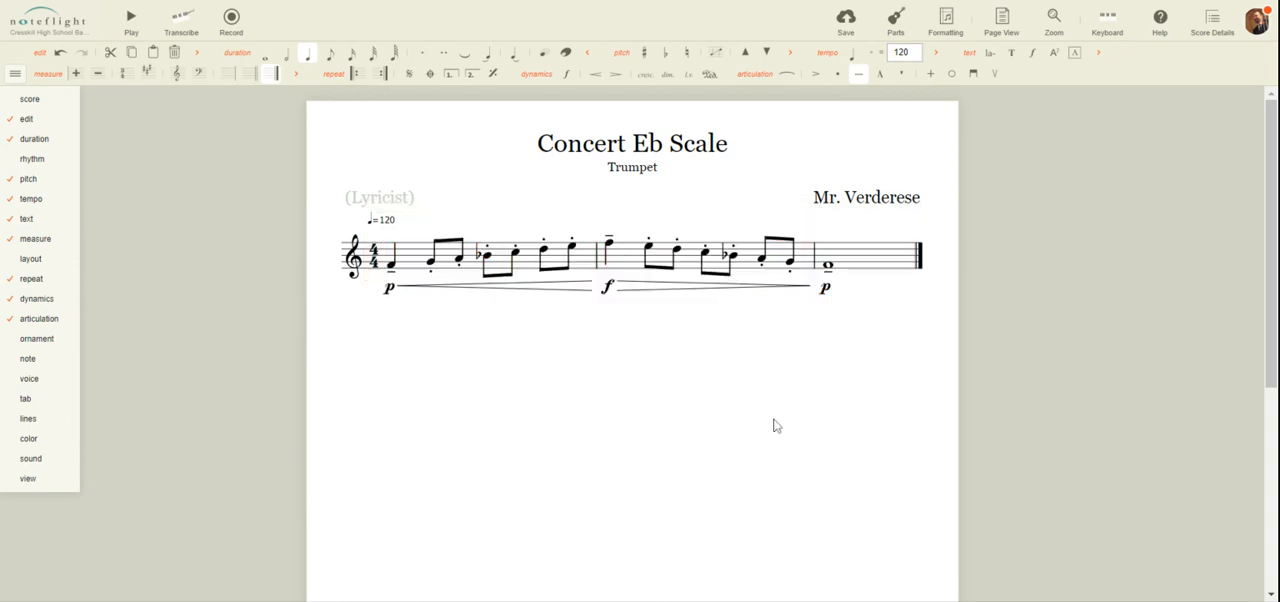
triple_click(751, 252)
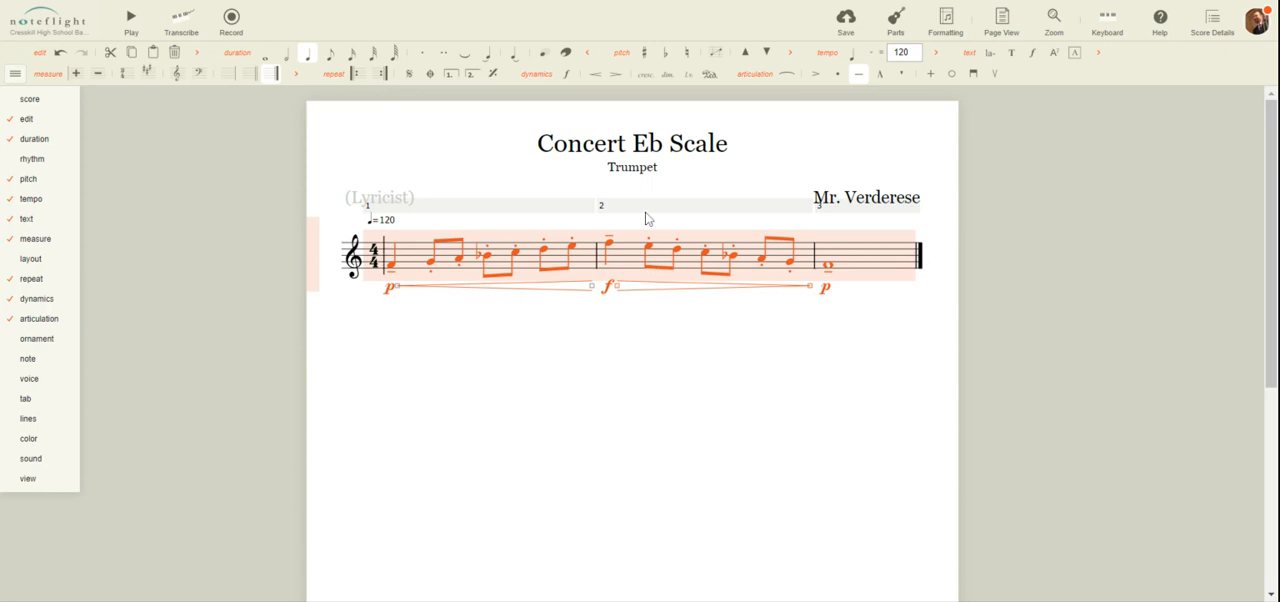
click(913, 50)
click(913, 50)
click(913, 50)
click(913, 50)
text(80)
click(600, 450)
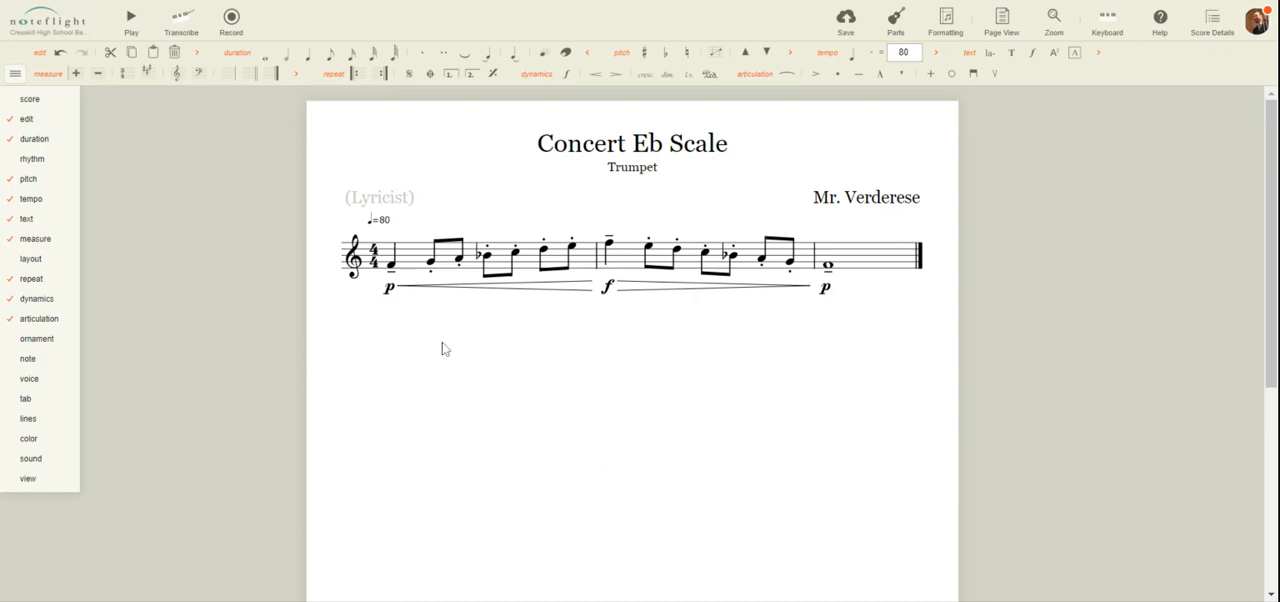
Play back the score, starting from the first note of measure 1
click(131, 22)
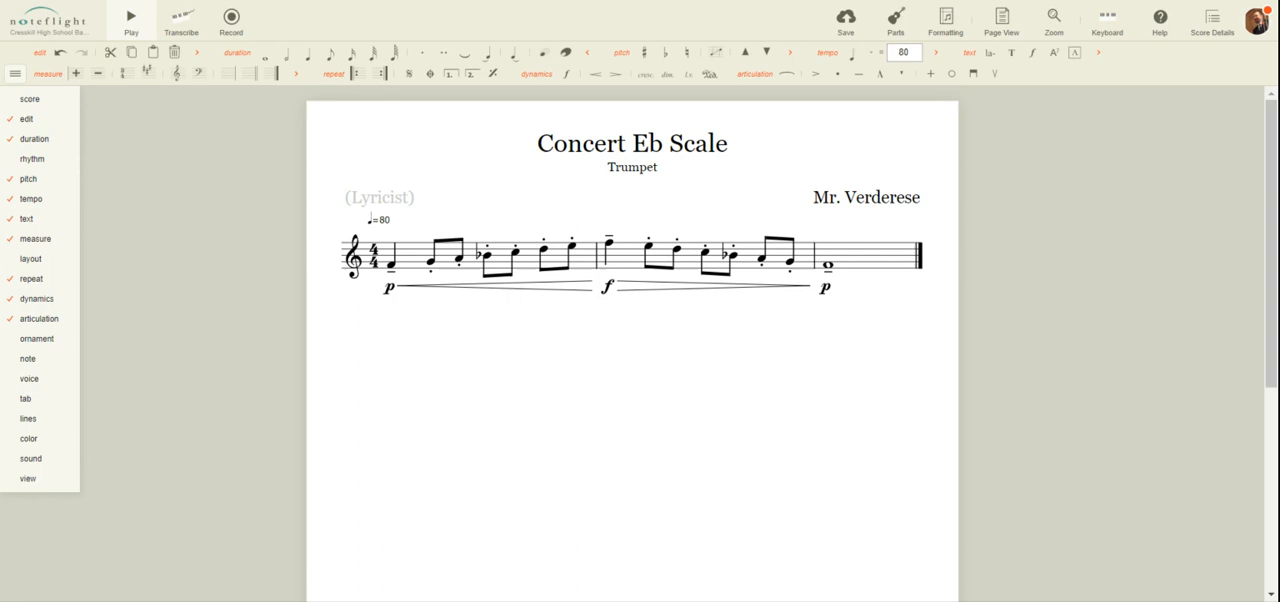
click(395, 272)
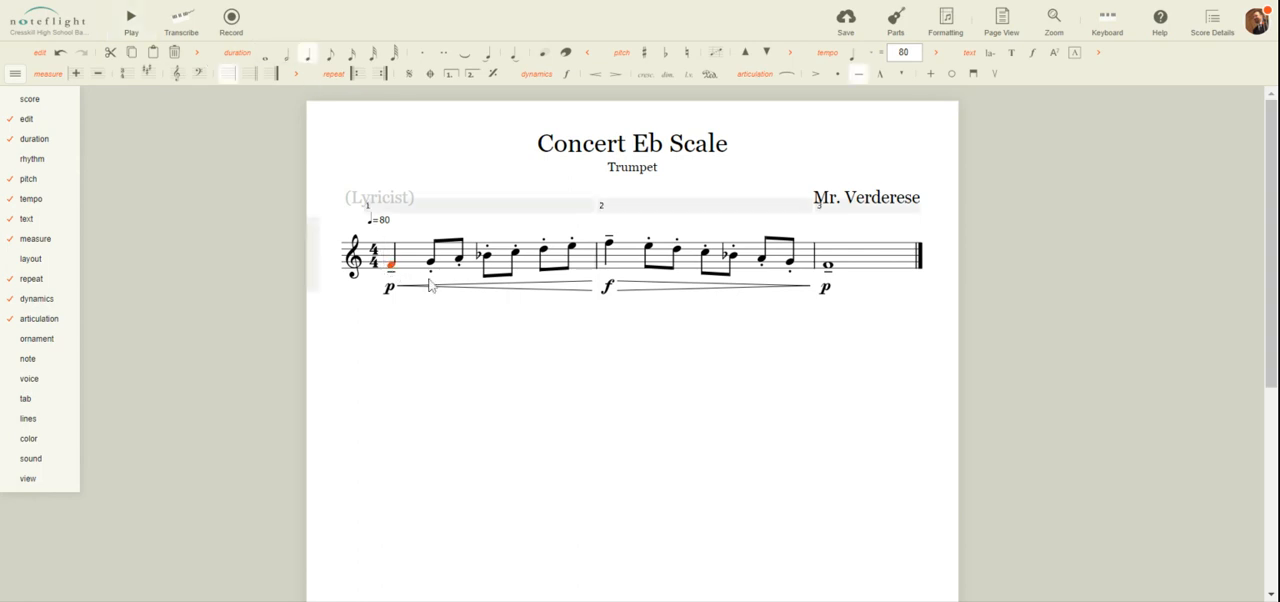
key(space)
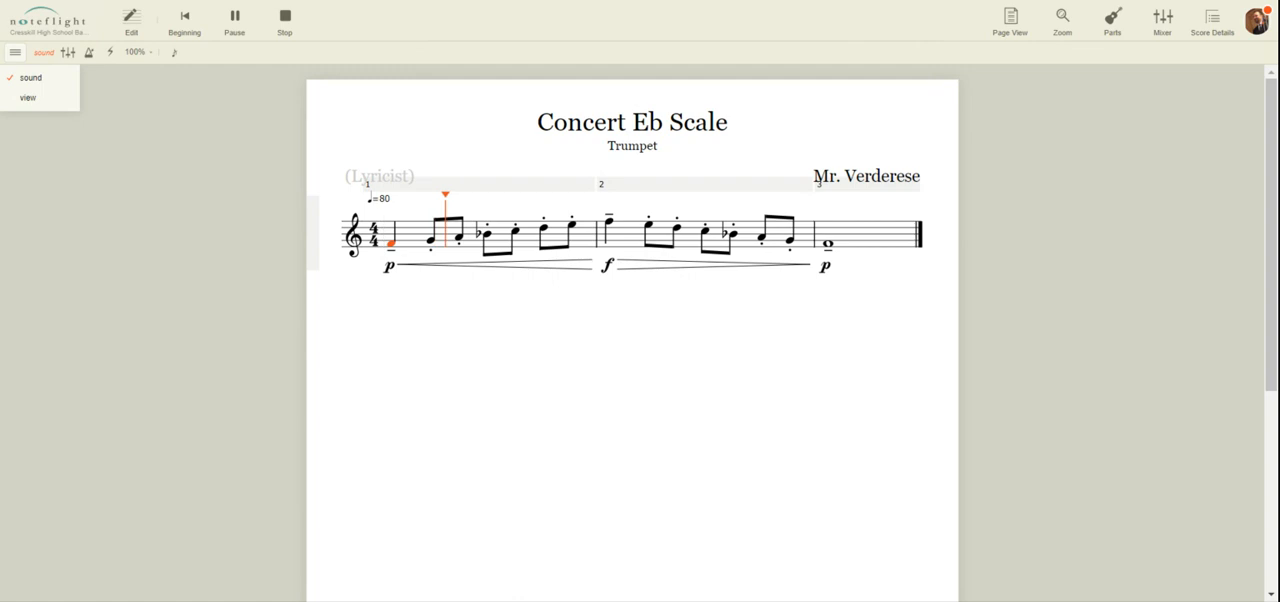